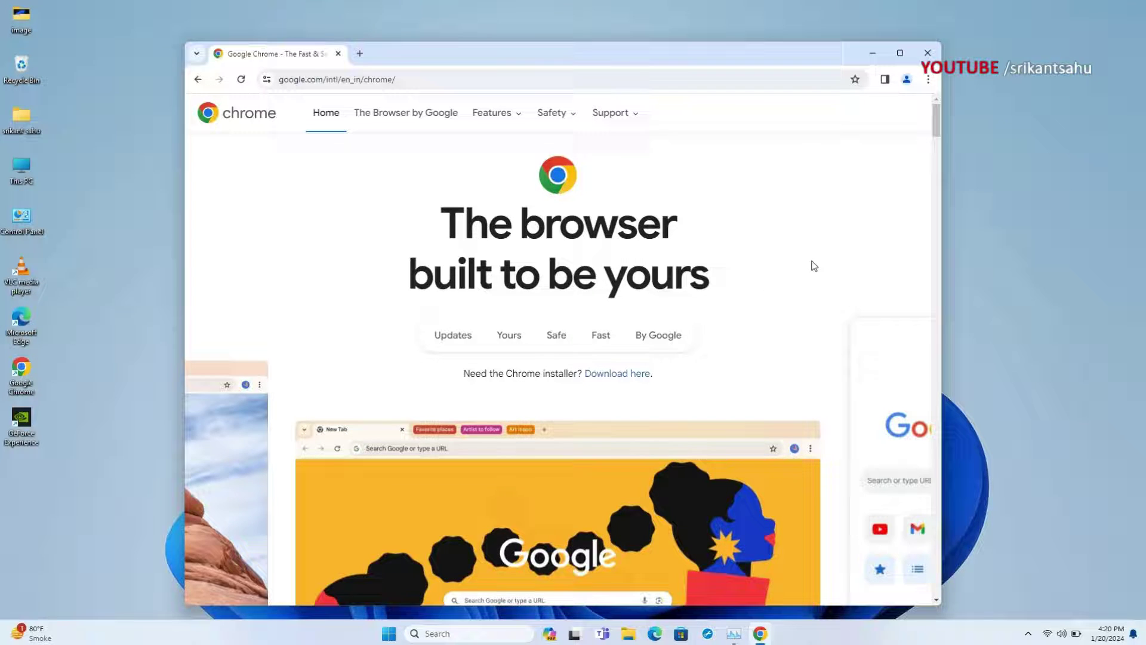
# Check Chrome's CPU use in Task Manager, then bring the Chrome page back to the front.
pyautogui.scroll(-4, 814, 264)
pyautogui.scroll(-6, 813, 265)
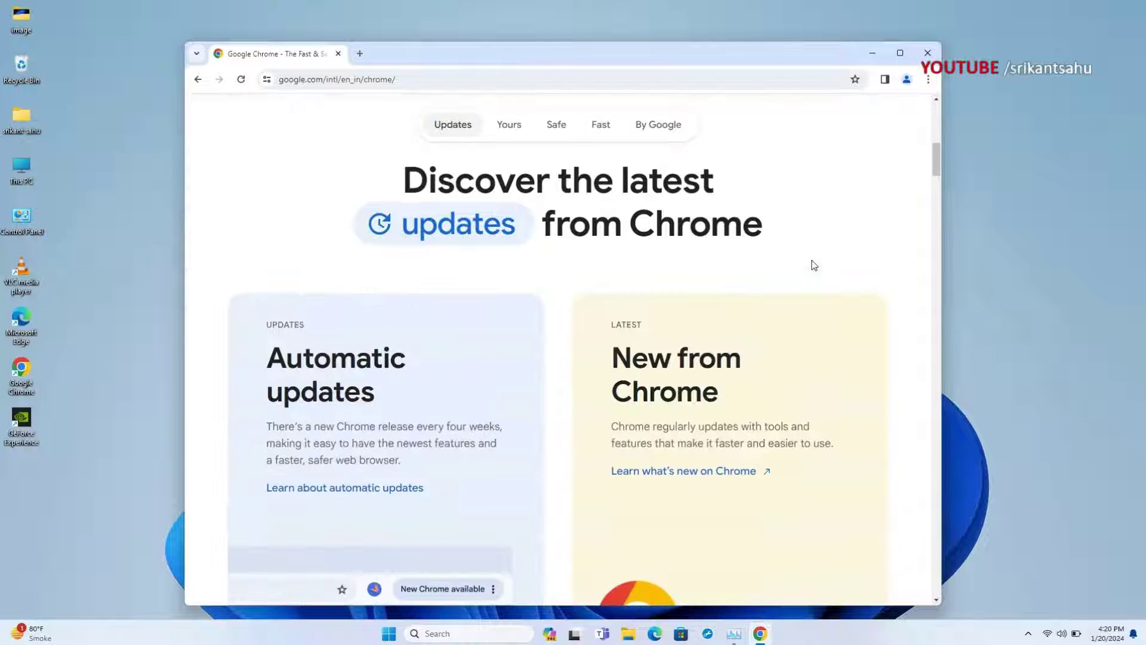
pyautogui.scroll(-3, 814, 265)
pyautogui.scroll(-5, 814, 264)
pyautogui.hotkey('ctrl', 'shift', 'Escape')
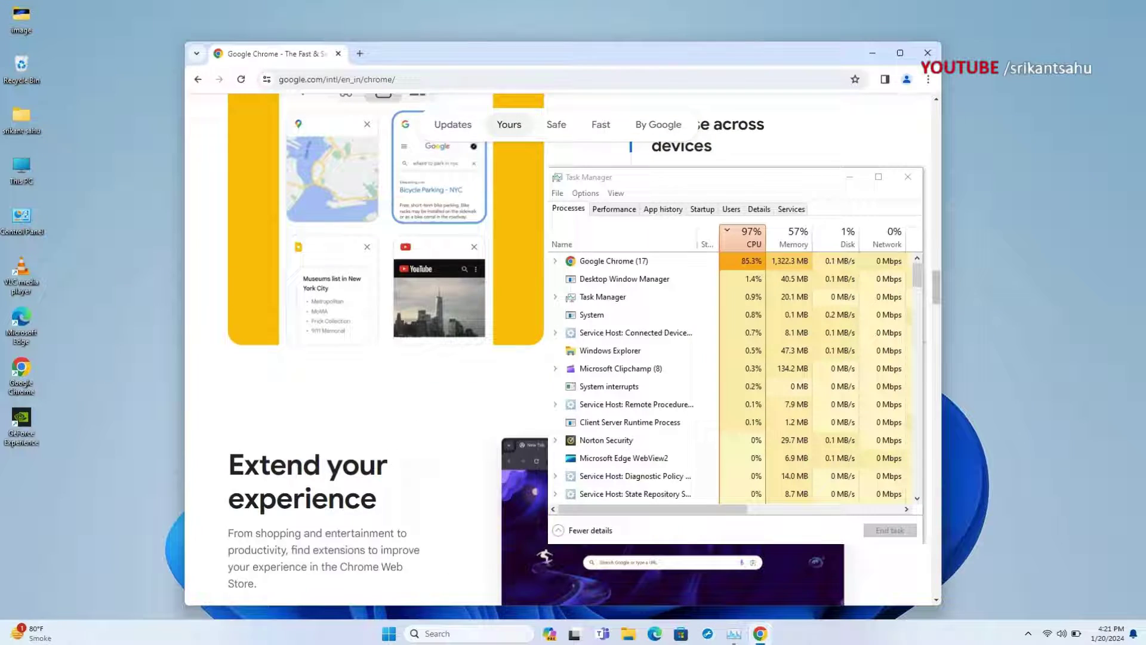
pyautogui.scroll(15, 736, 252)
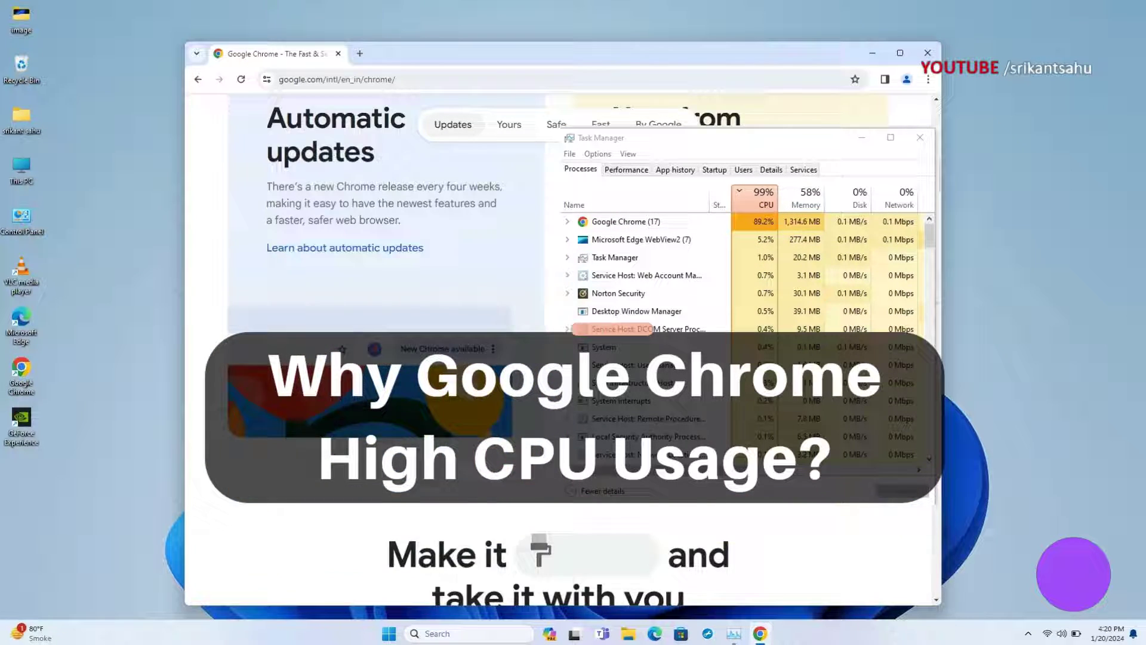
pyautogui.click(935, 359)
pyautogui.scroll(2, 877, 303)
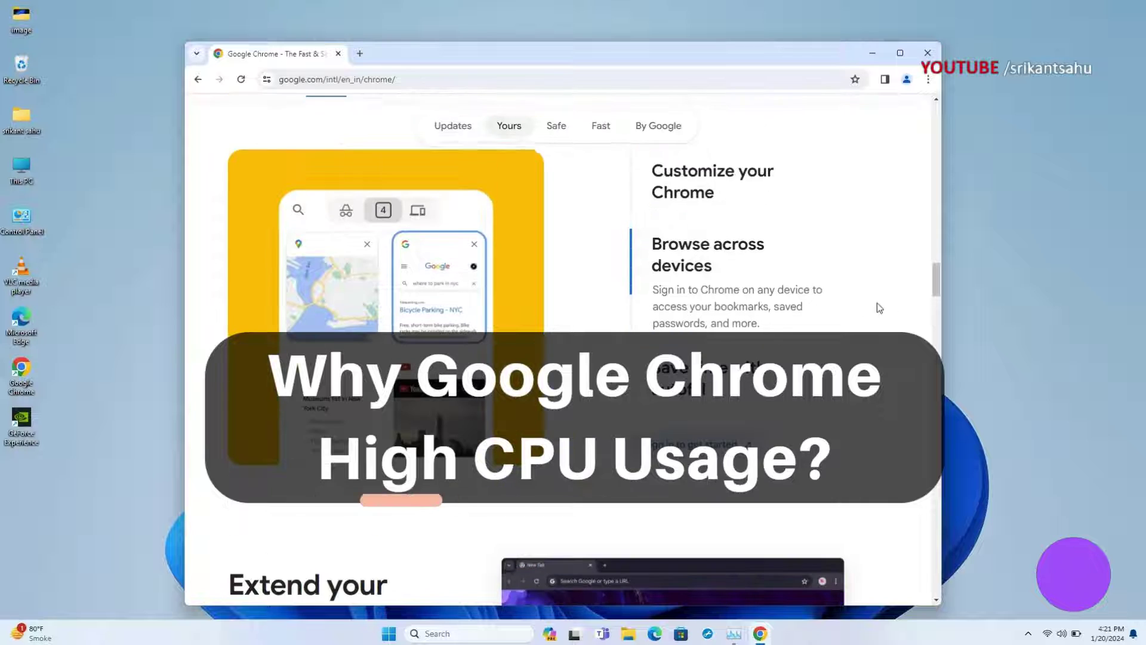
pyautogui.moveTo(936, 286); pyautogui.dragTo(947, 117)
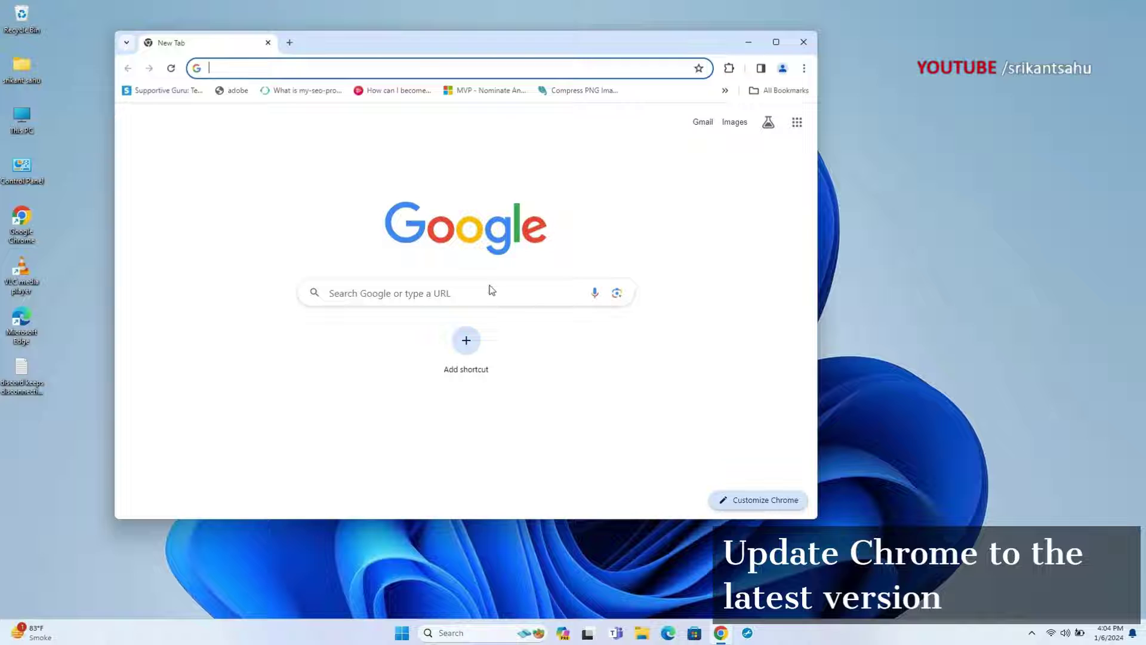
# Open Chrome's About page, showing version 120.0.6099.200 is up to date.
pyautogui.click(805, 69)
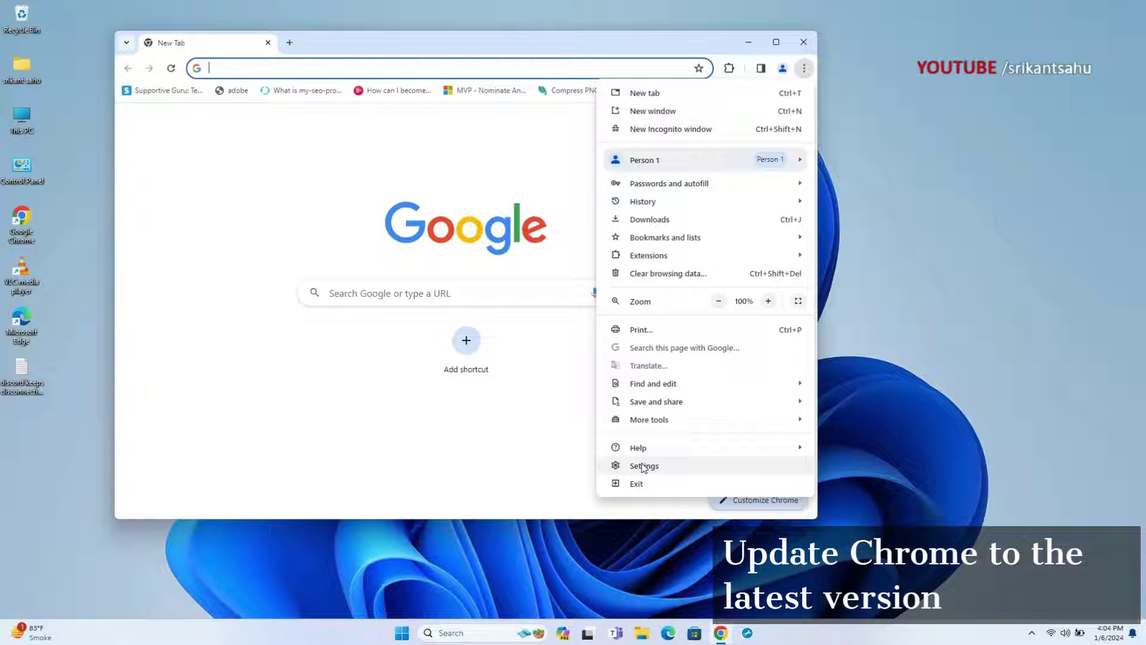
pyautogui.moveTo(659, 454)
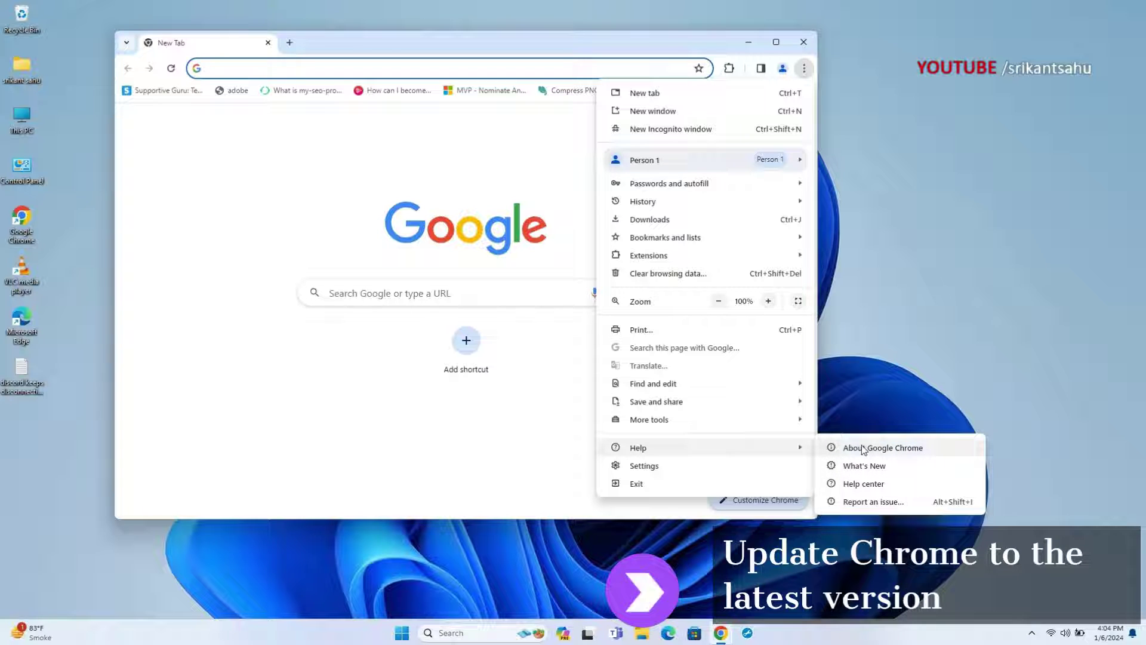
pyautogui.click(651, 465)
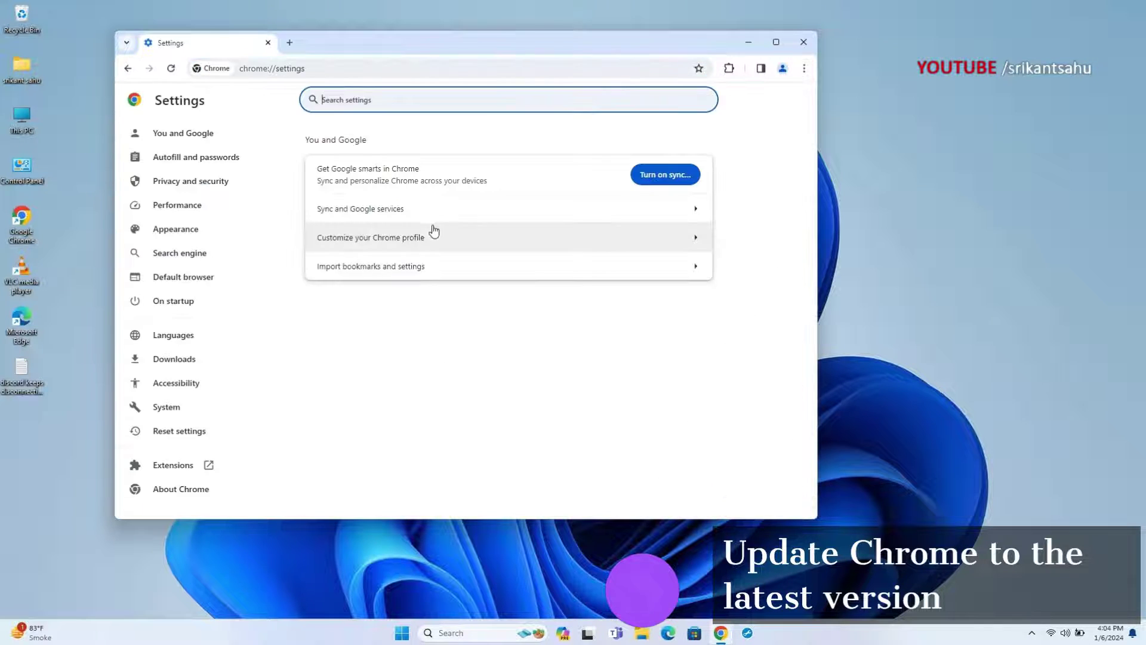
pyautogui.click(173, 489)
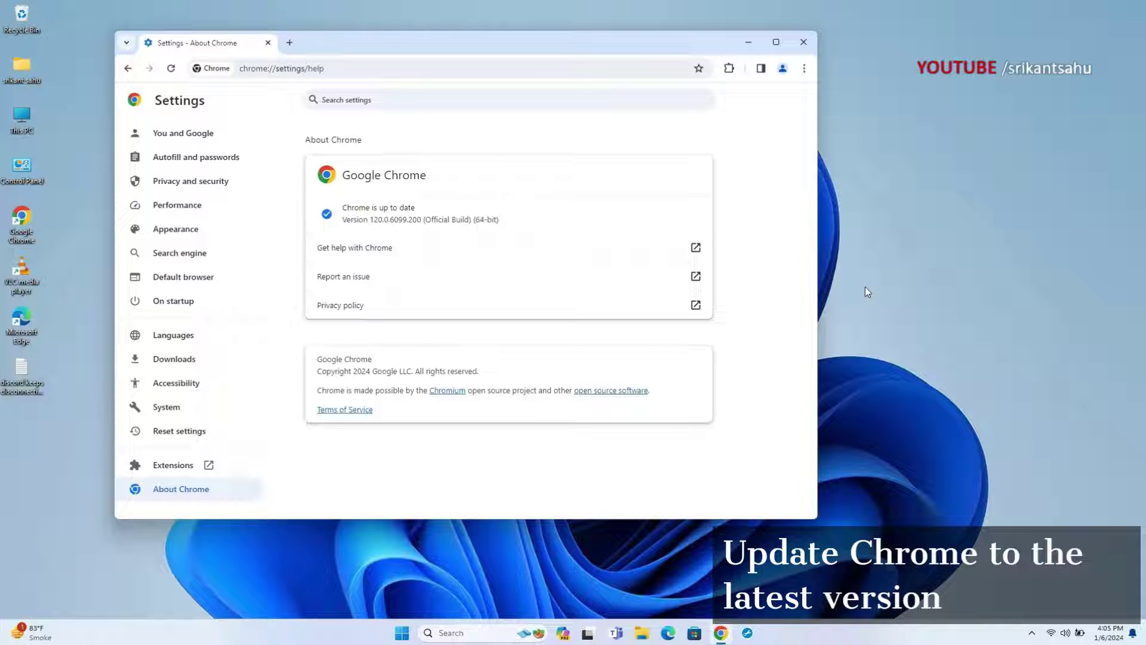
# Minimize Chrome and check for updates in Windows Settings' Windows Update page.
pyautogui.click(748, 43)
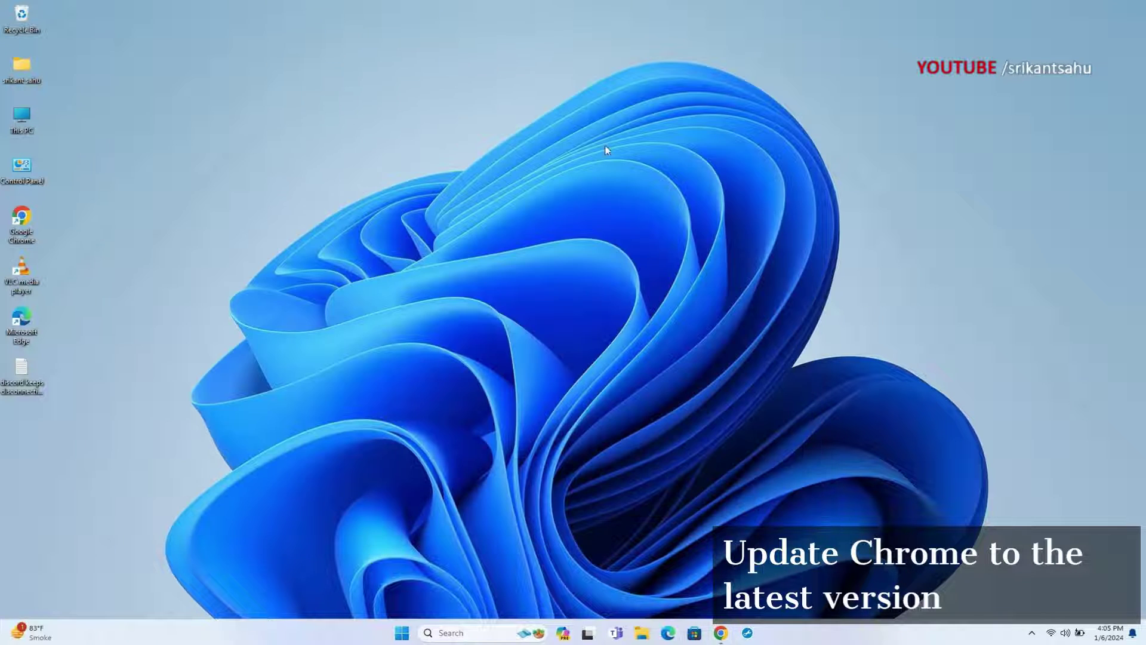
pyautogui.click(401, 631)
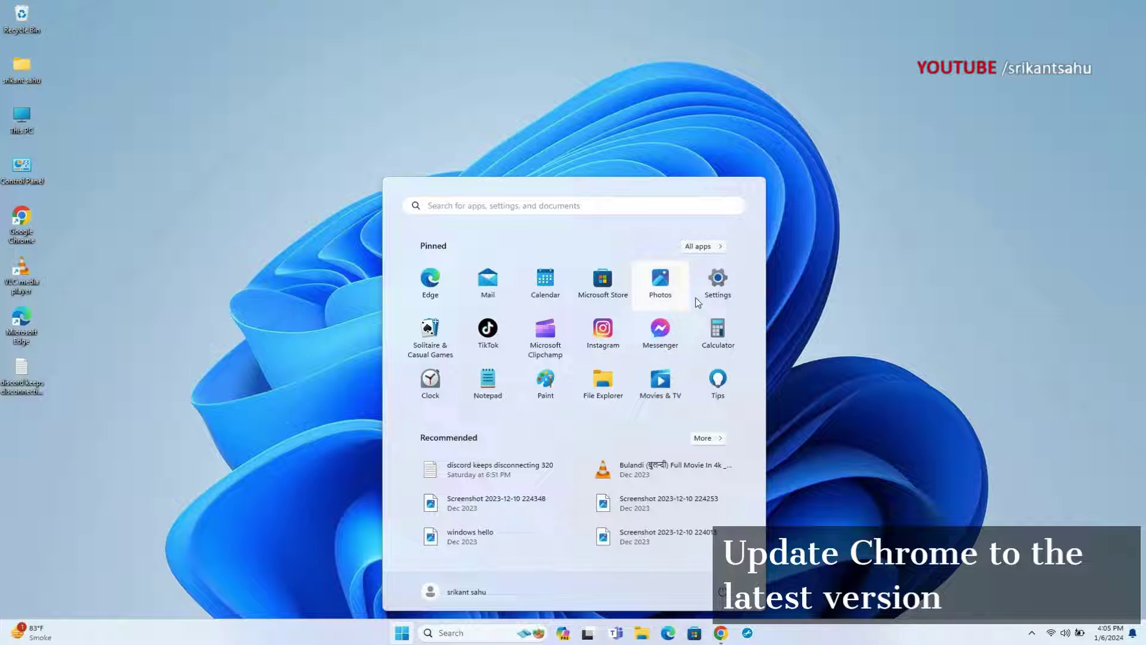
pyautogui.click(718, 279)
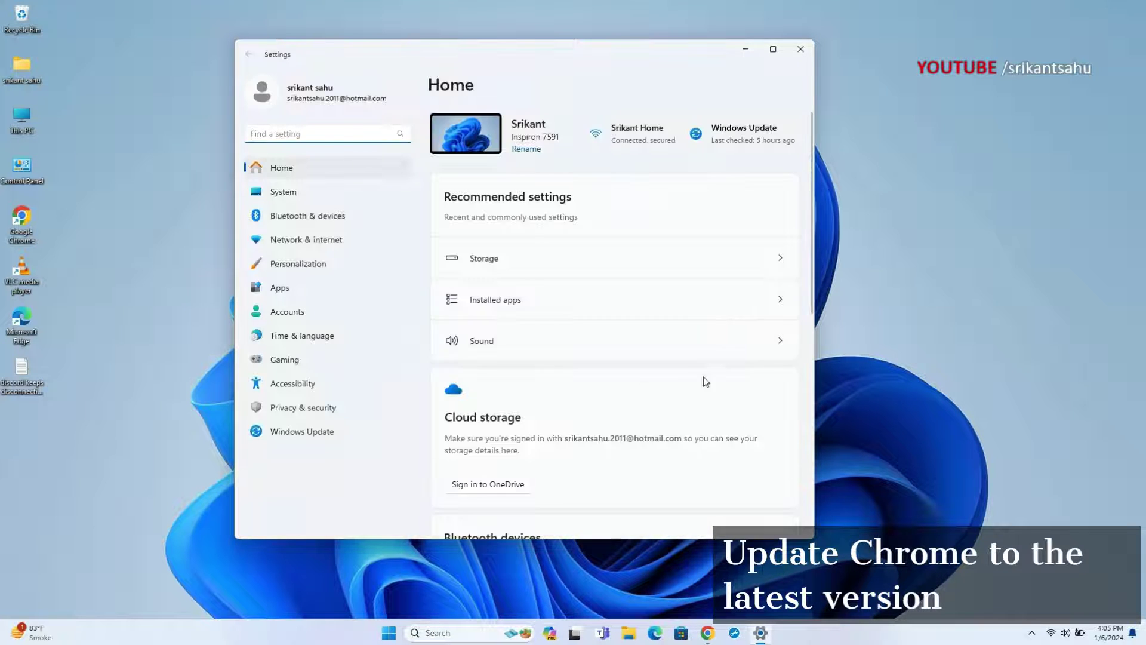
pyautogui.click(302, 436)
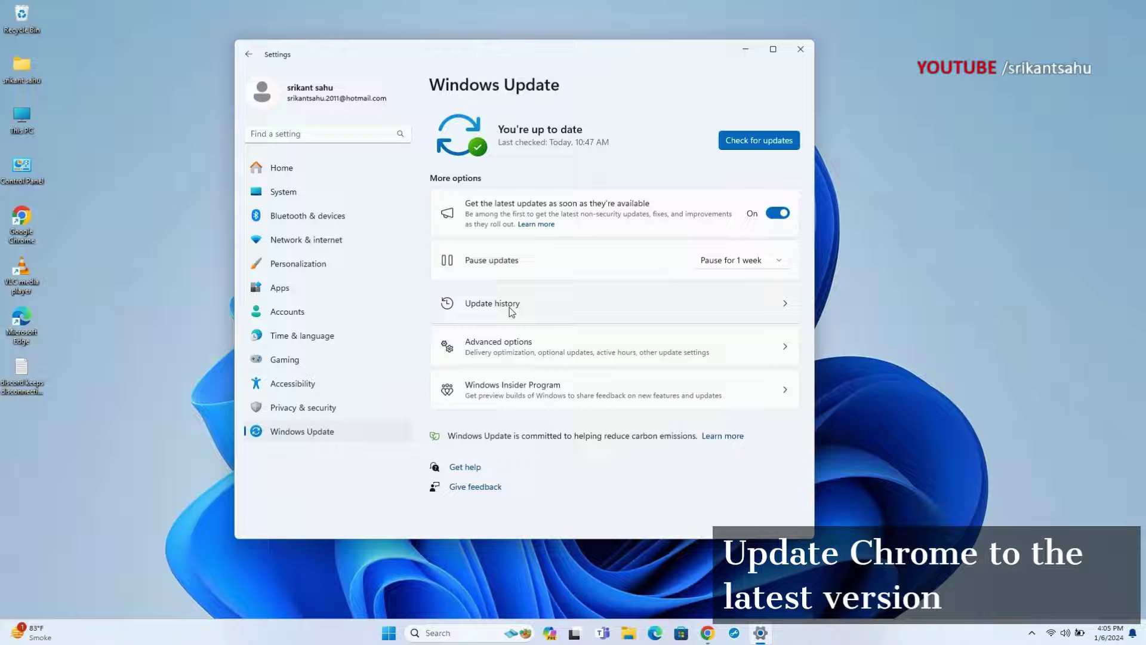
pyautogui.click(759, 142)
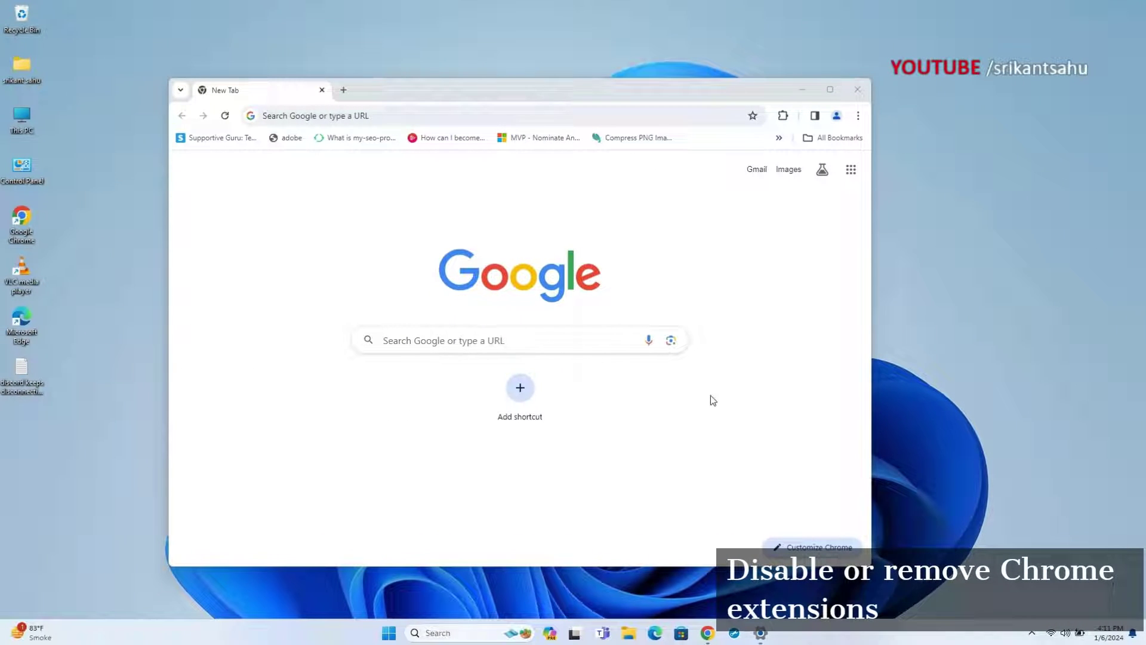
# Open Chrome's Manage Extensions page in a maximized window.
pyautogui.click(858, 116)
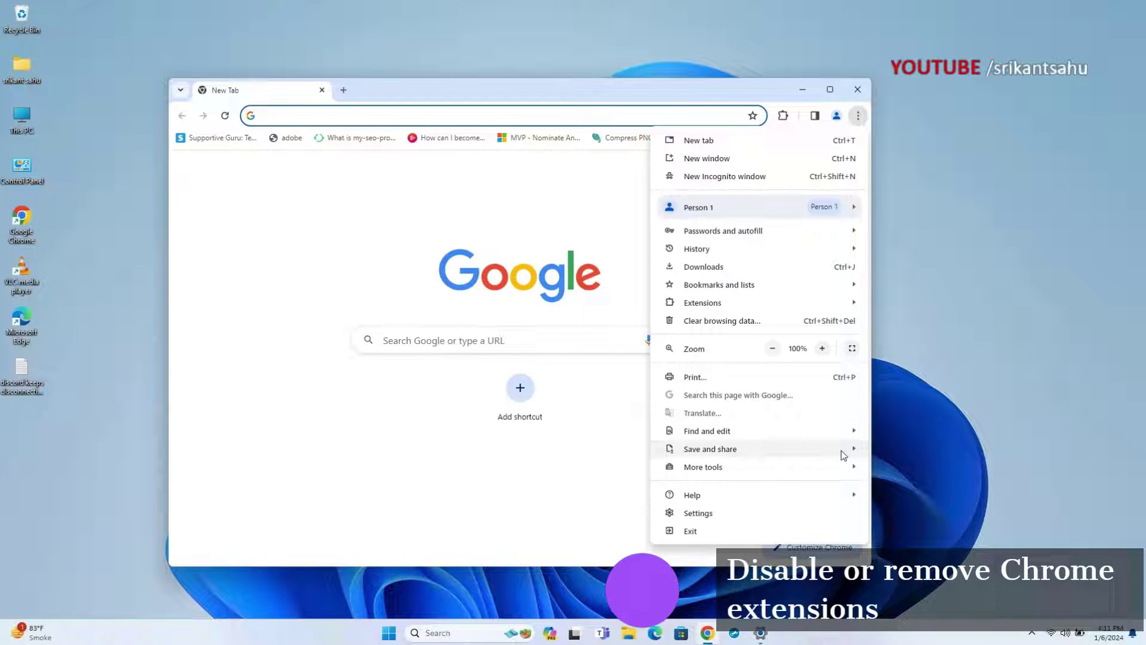
pyautogui.moveTo(723, 302)
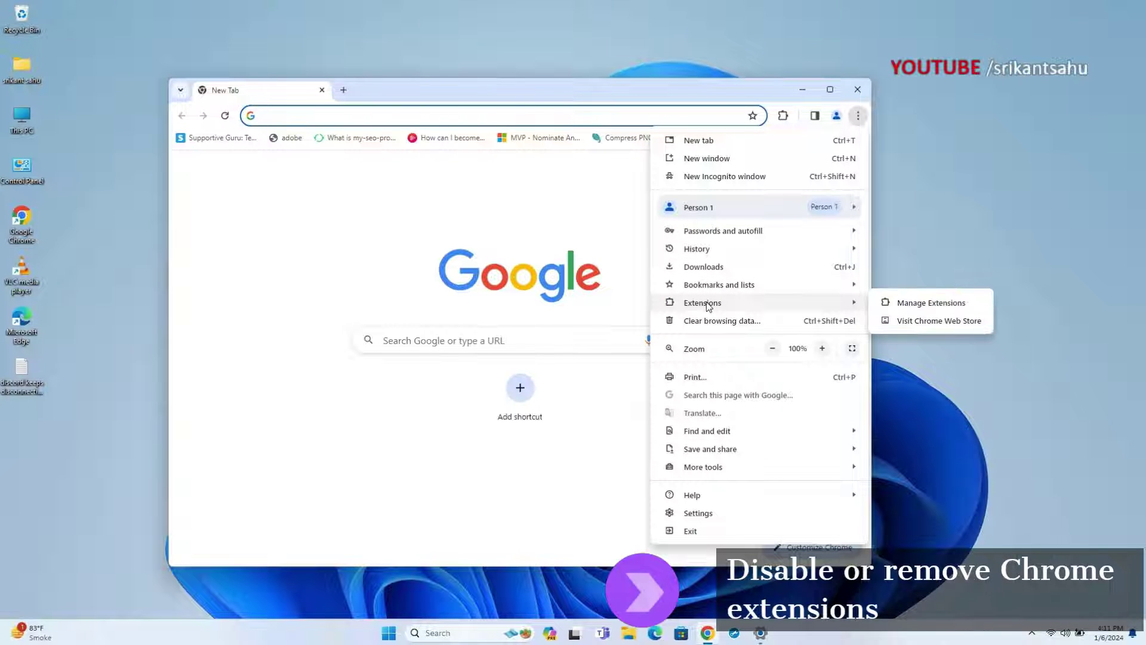
pyautogui.click(924, 305)
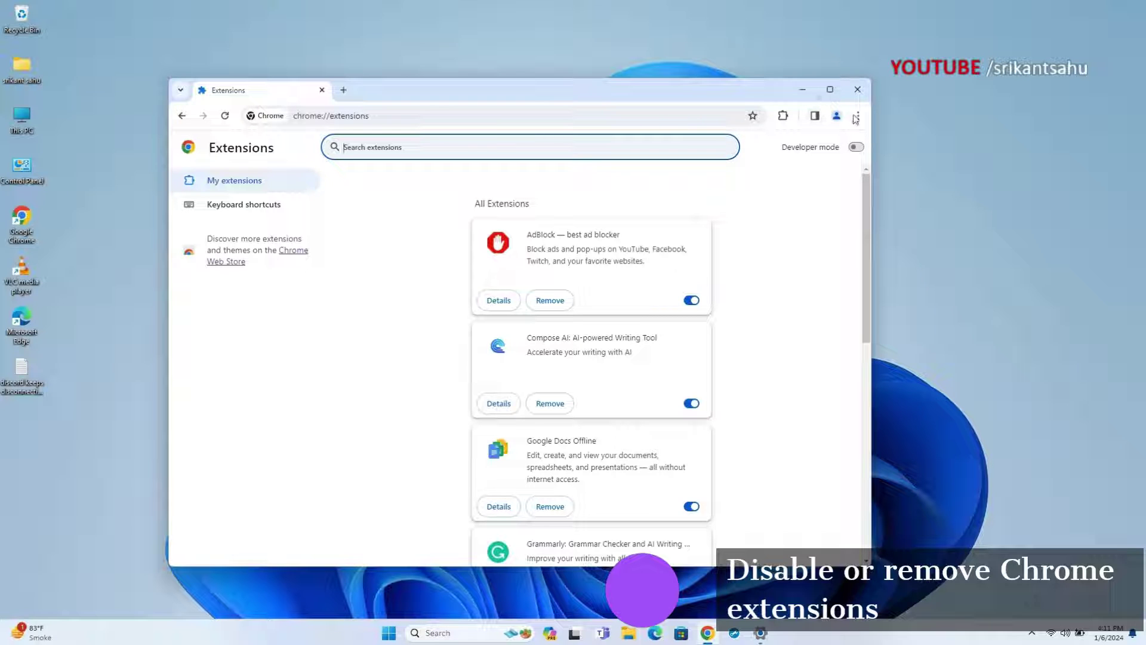
pyautogui.click(830, 90)
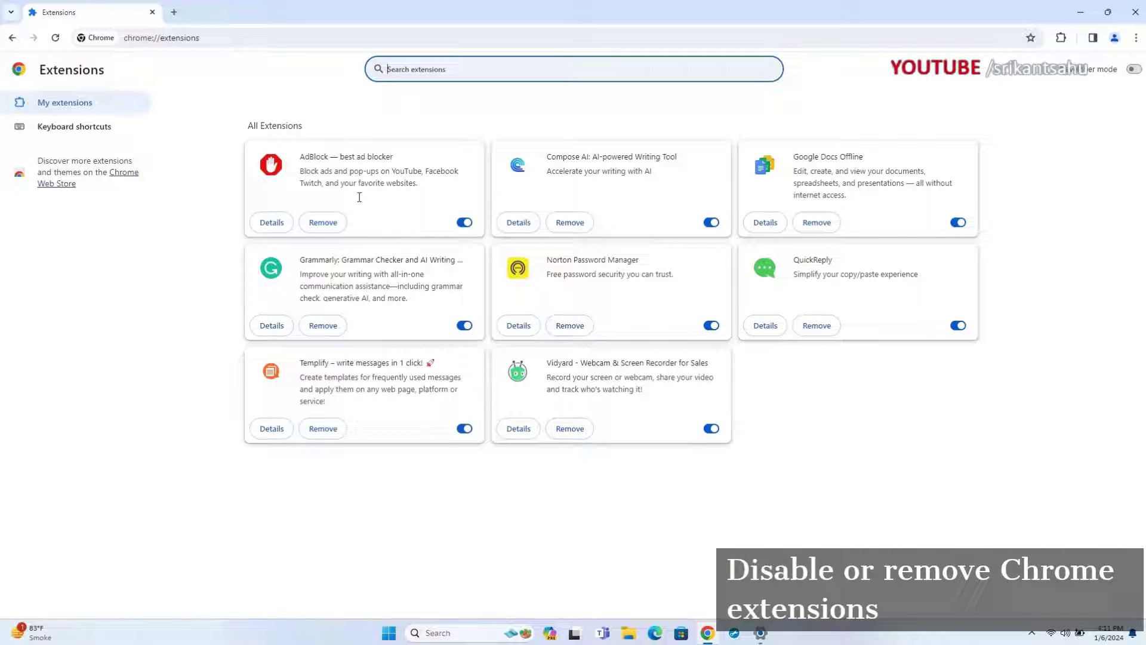
# Turn off AdBlock, Compose AI, Docs Offline, QuickReply, Norton, Grammarly, Templify and Vidyard.
pyautogui.click(464, 222)
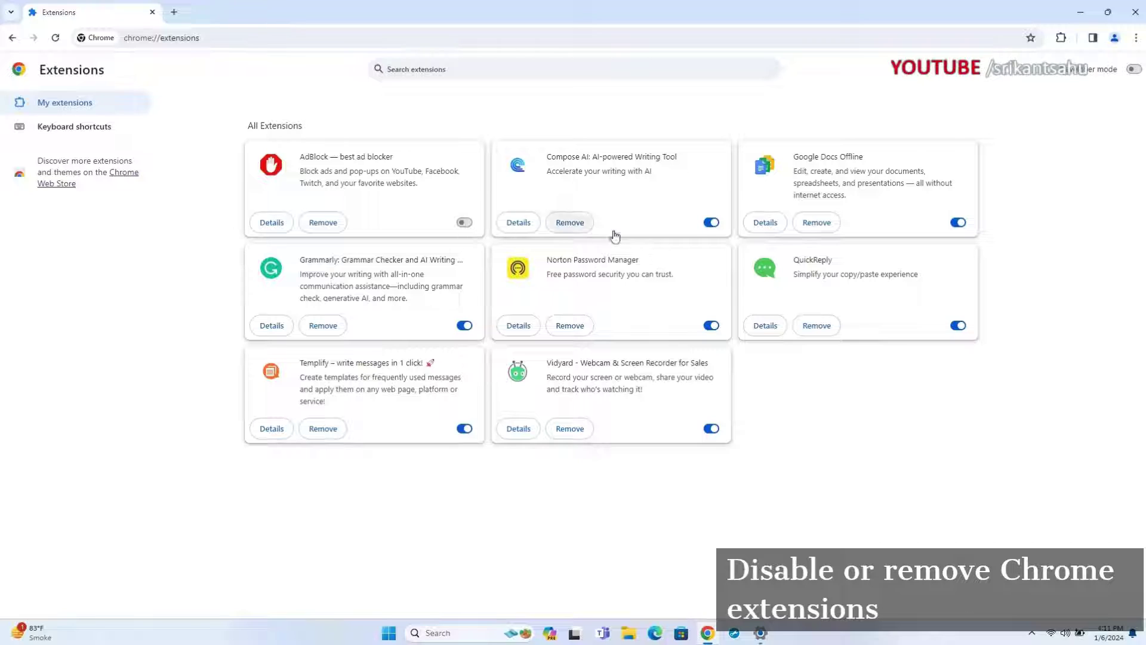
pyautogui.click(710, 222)
pyautogui.click(957, 223)
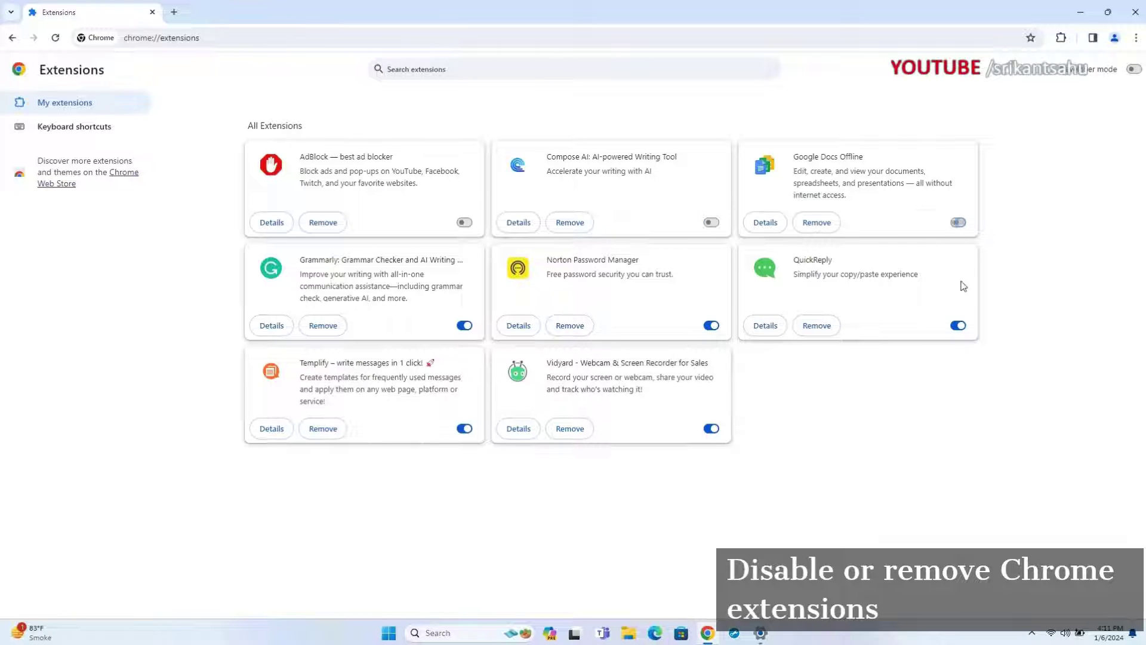
pyautogui.click(958, 326)
pyautogui.click(711, 325)
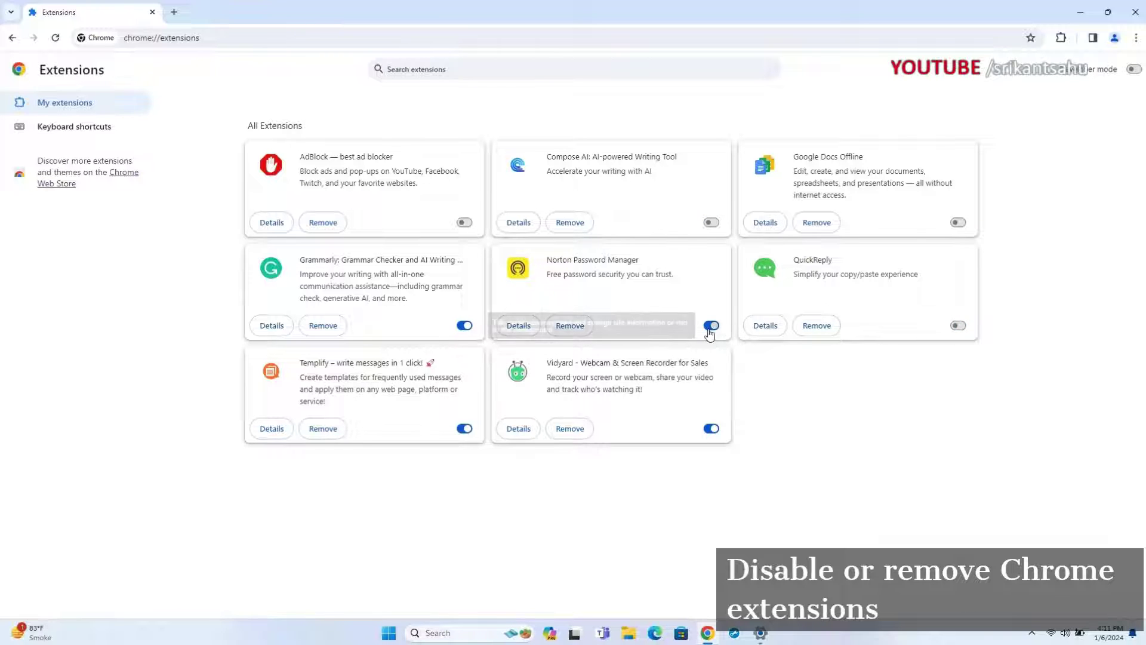
pyautogui.click(465, 325)
pyautogui.click(465, 428)
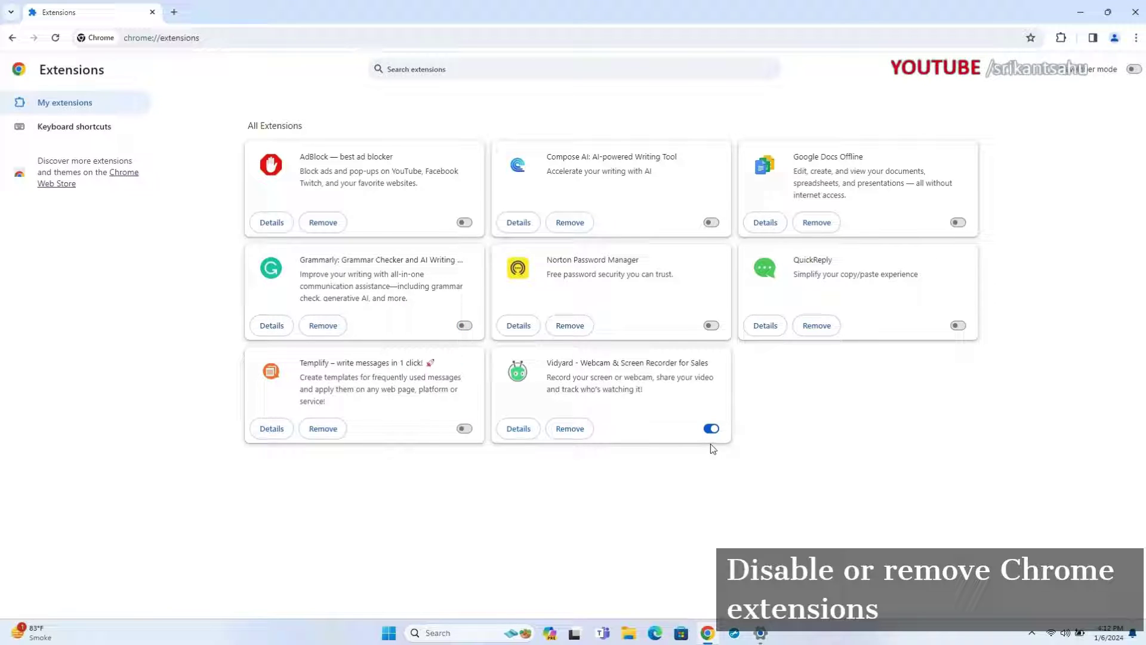
pyautogui.click(711, 429)
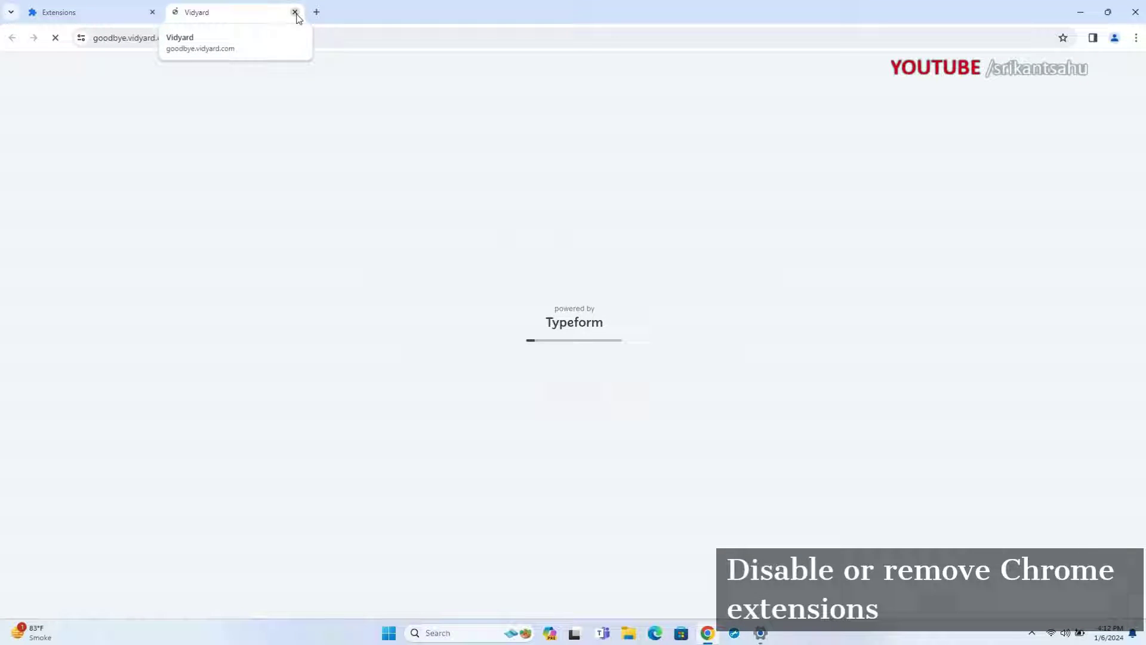
# Close the Vidyard farewell page, remove QuickReply, and begin removing Templify.
pyautogui.click(295, 12)
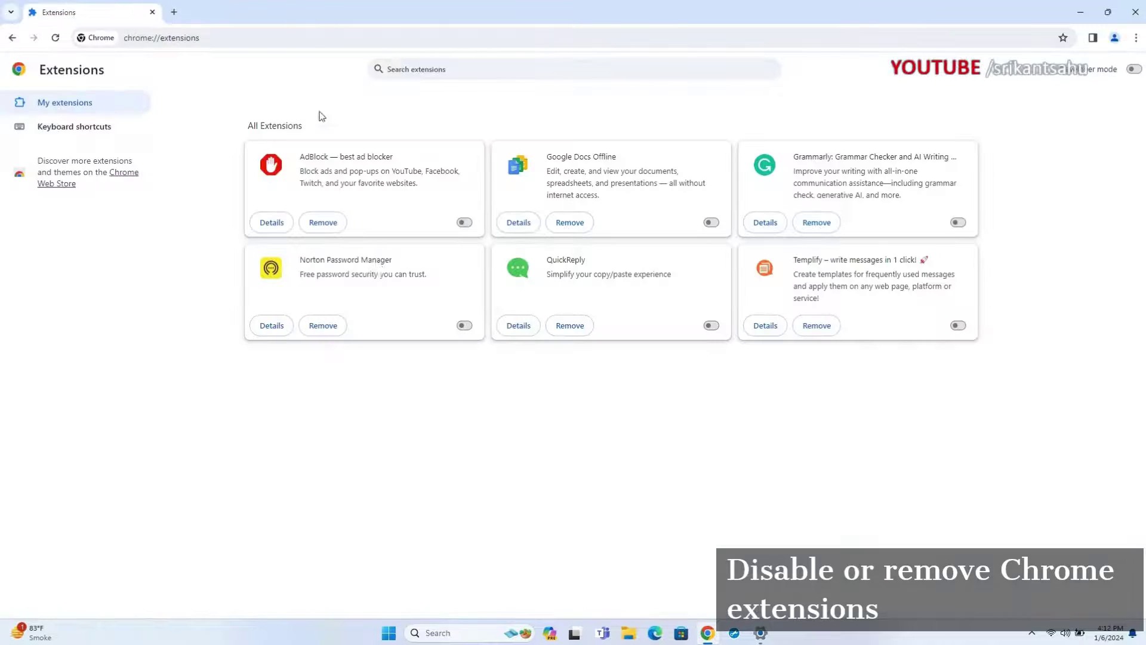
pyautogui.click(570, 326)
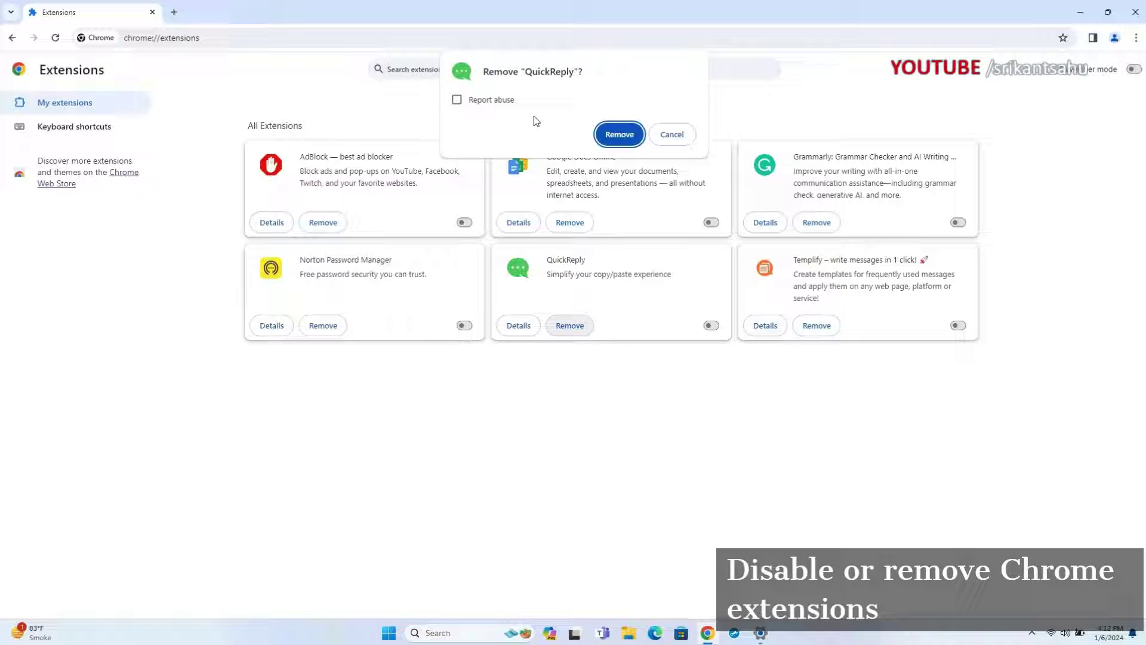
pyautogui.click(620, 135)
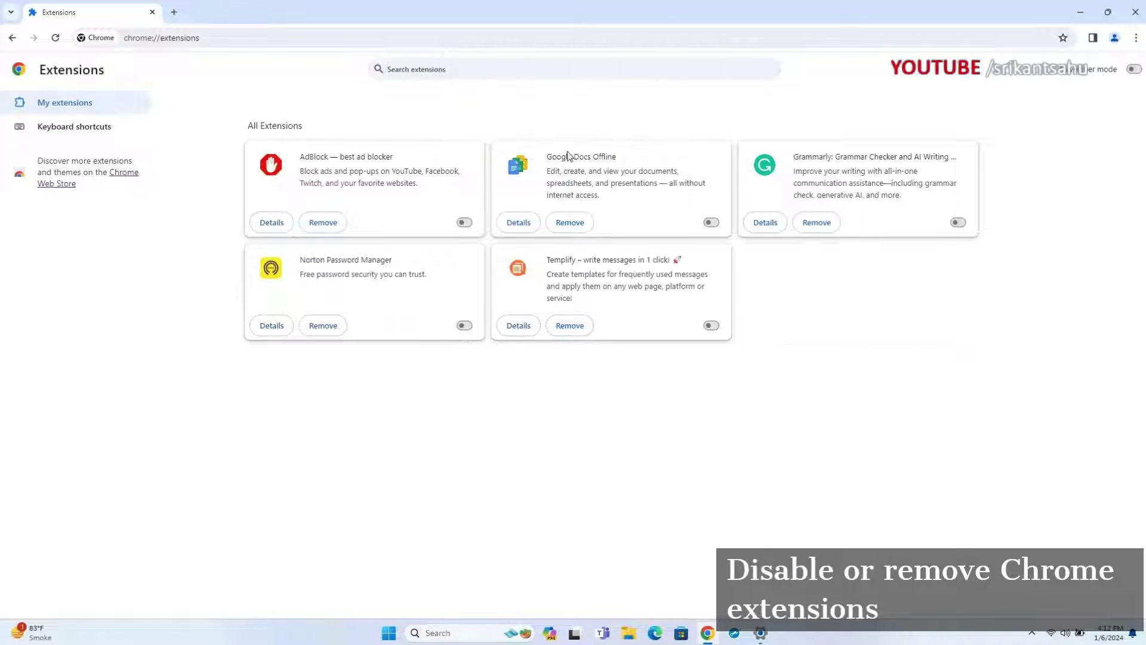
pyautogui.click(570, 327)
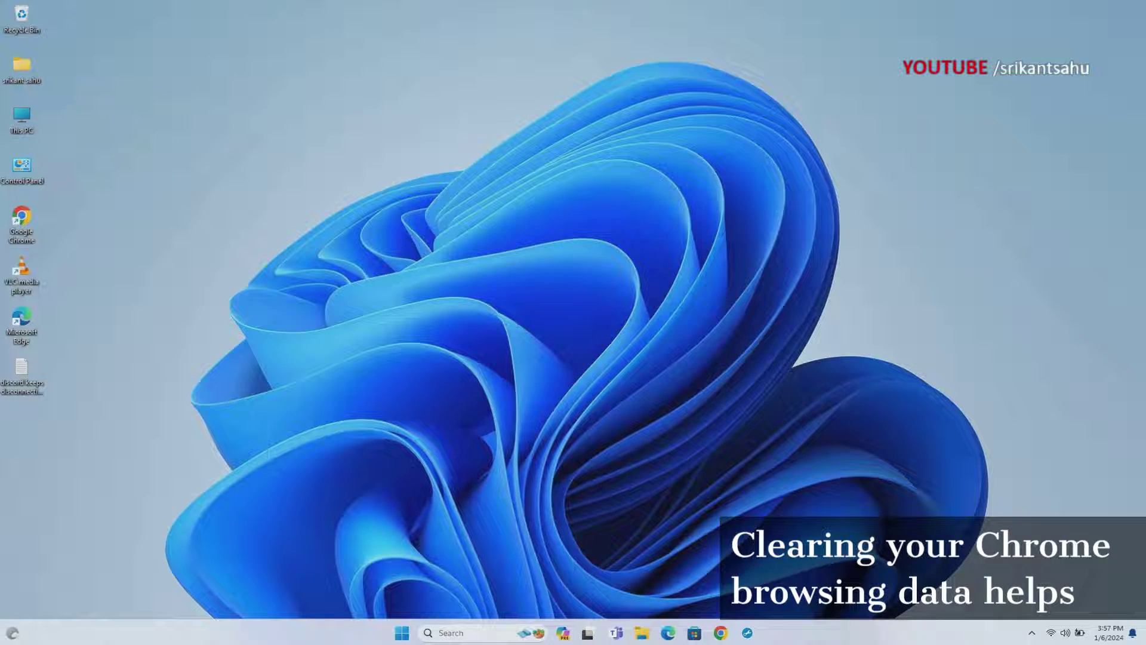
# Launch Chrome from Windows search and open its Privacy and security settings.
pyautogui.click(460, 634)
pyautogui.write('chrome')
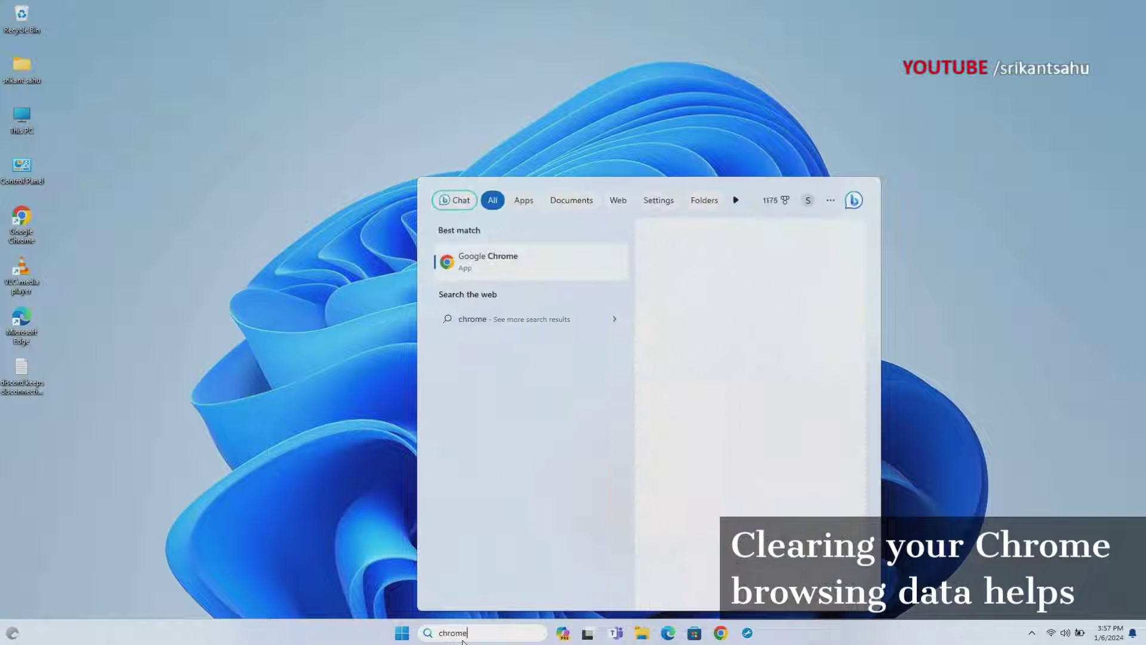
pyautogui.click(501, 268)
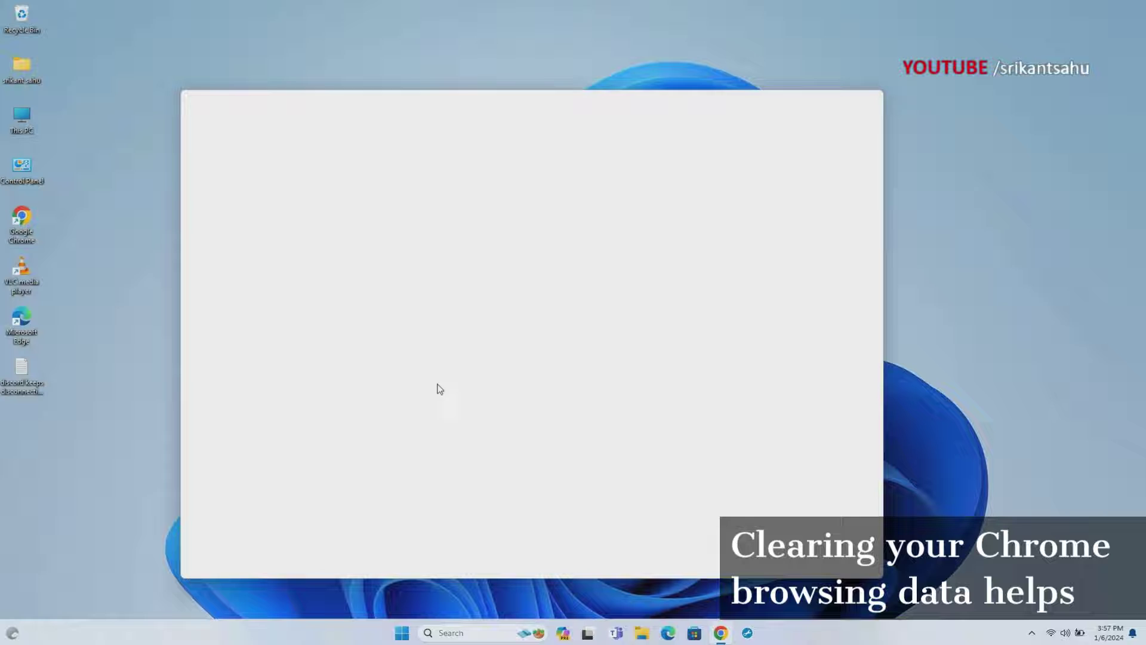
pyautogui.moveTo(693, 103); pyautogui.dragTo(621, 63)
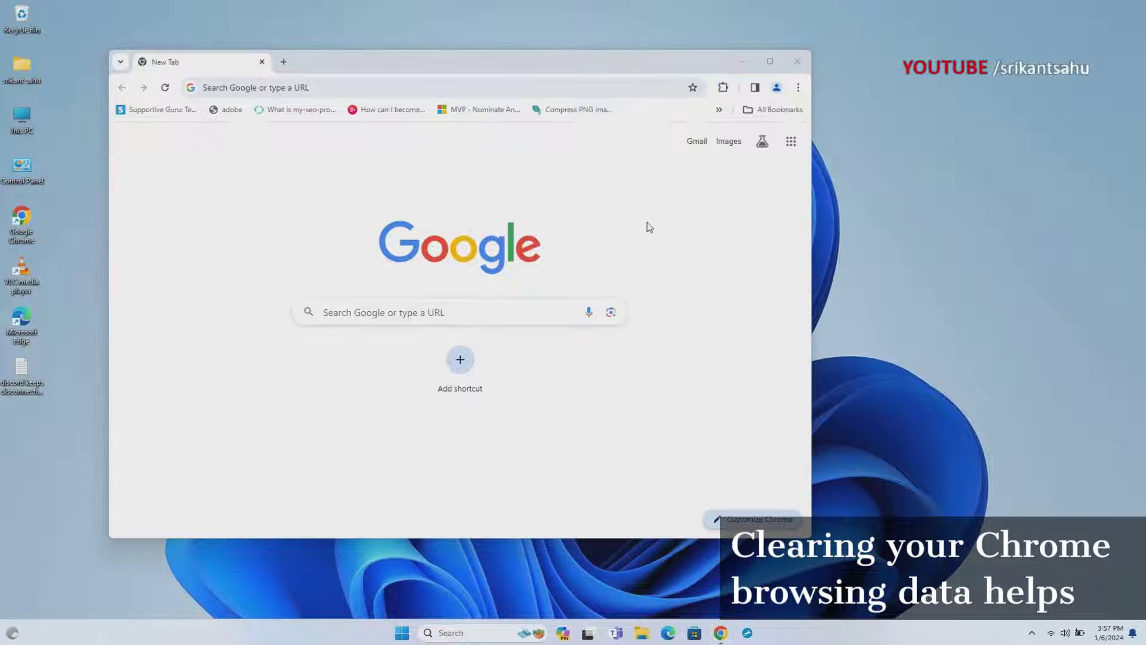
pyautogui.click(798, 87)
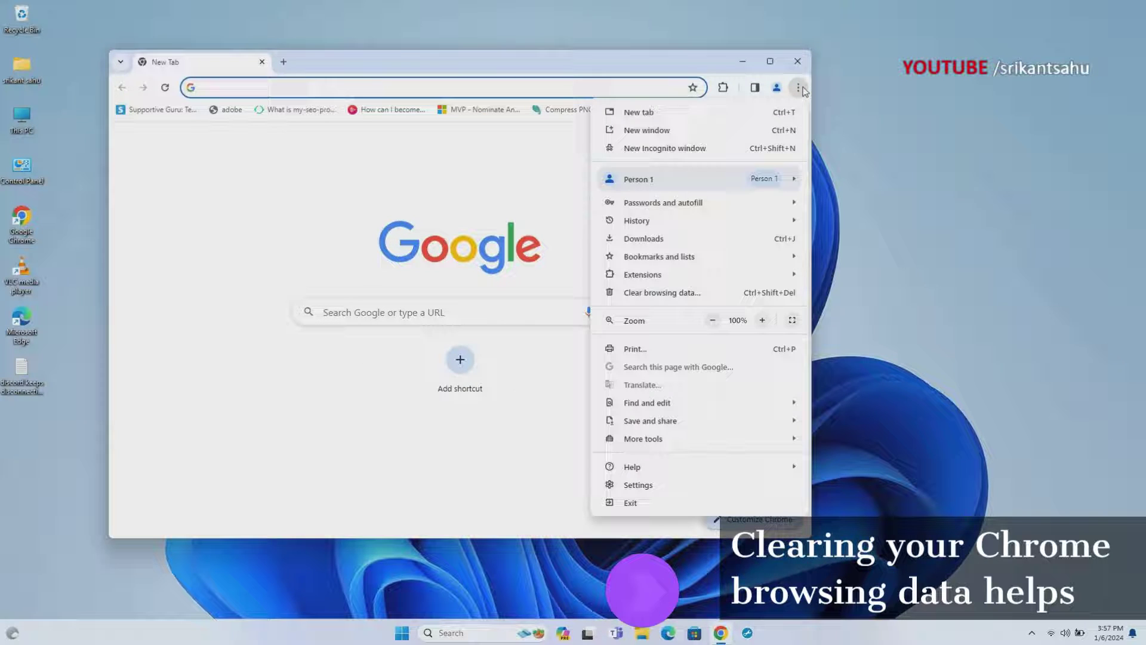
pyautogui.click(644, 487)
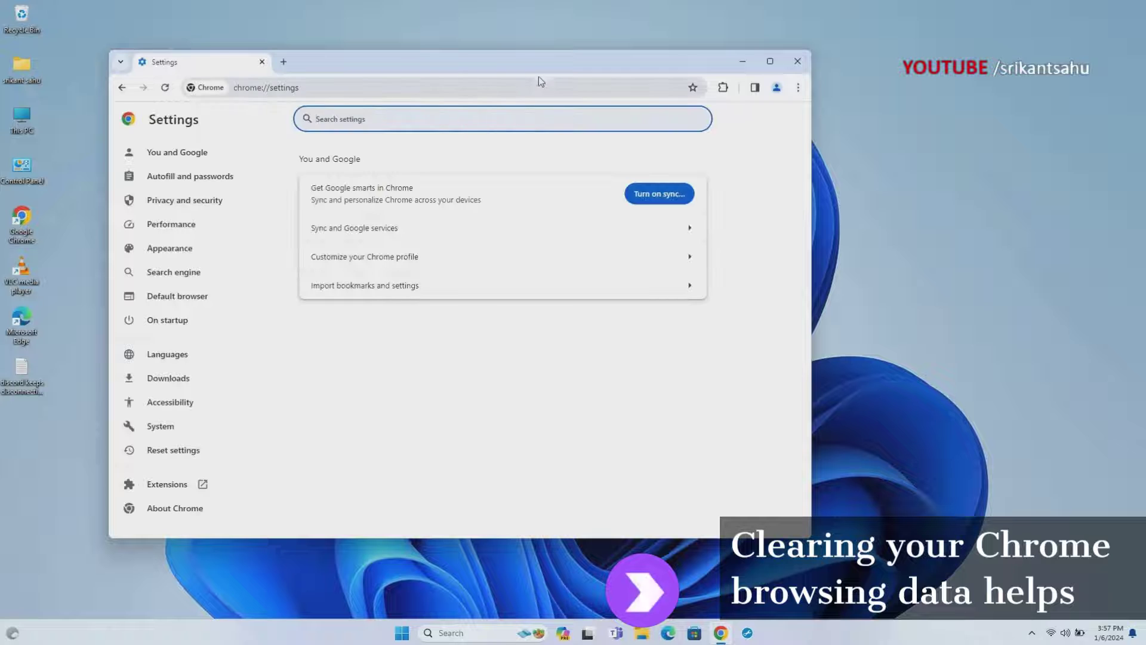
pyautogui.click(218, 185)
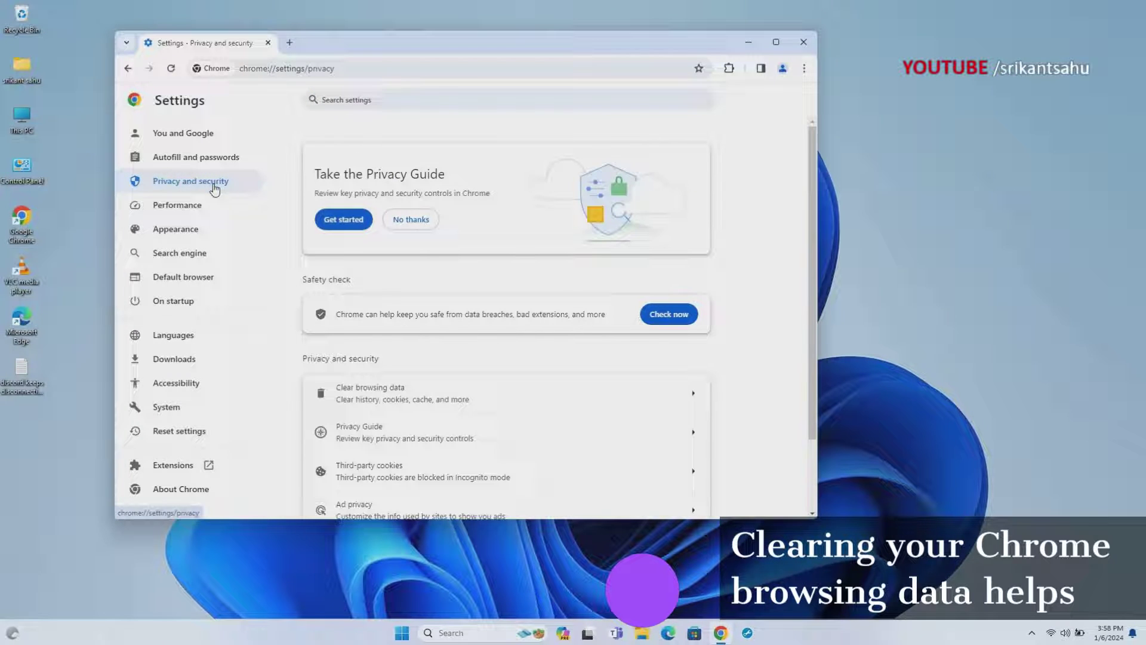
# Clear browsing history, cookies and cached files with the time range set to All time.
pyautogui.click(656, 396)
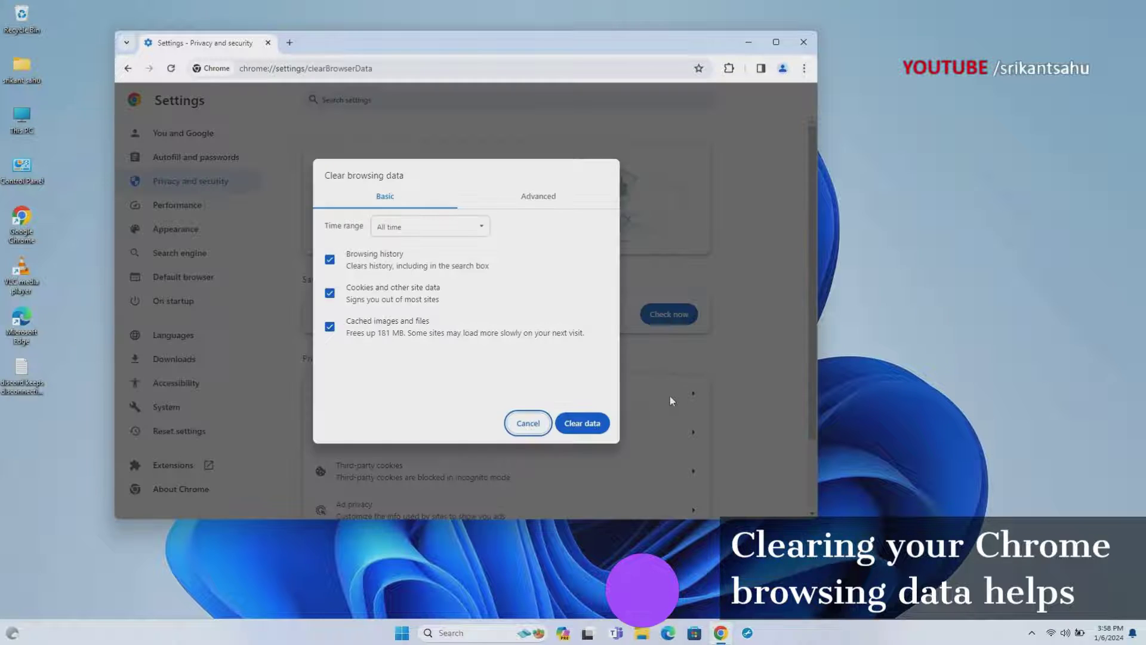
pyautogui.click(479, 233)
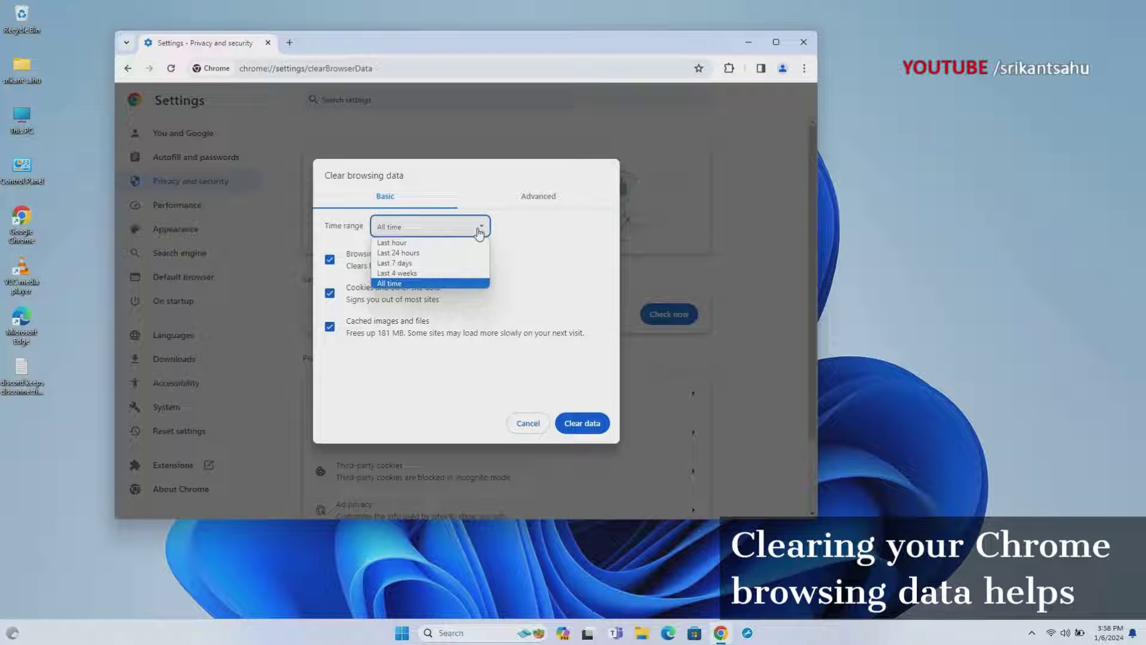
pyautogui.click(401, 284)
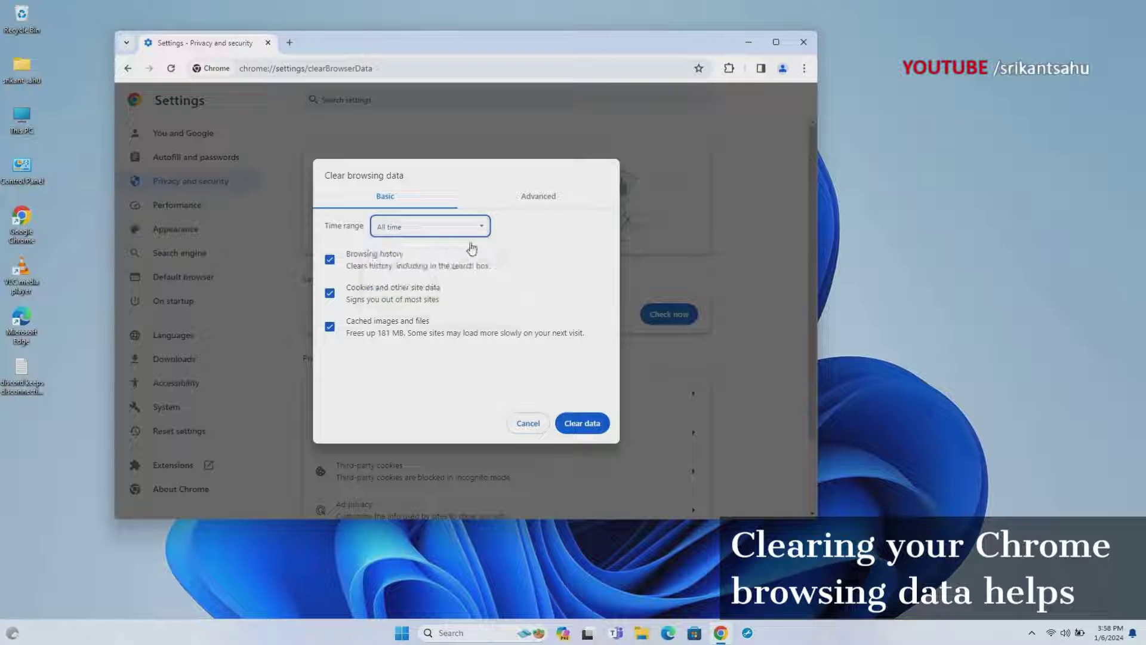
pyautogui.click(551, 204)
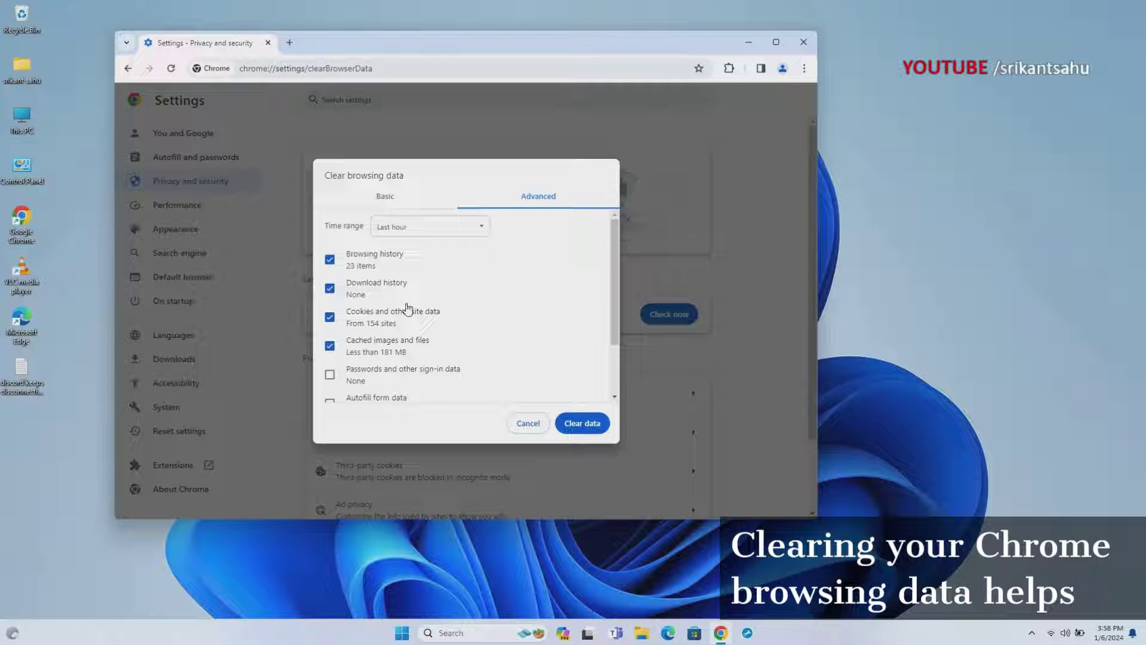
pyautogui.scroll(-1, 431, 341)
pyautogui.scroll(-1, 496, 347)
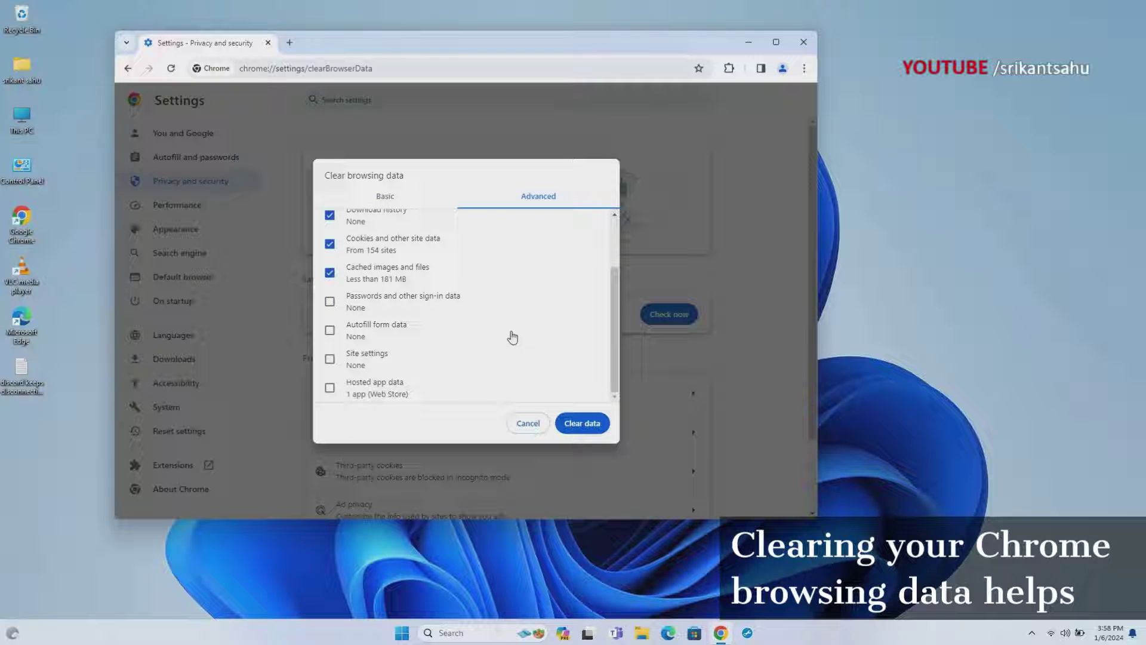
pyautogui.click(401, 203)
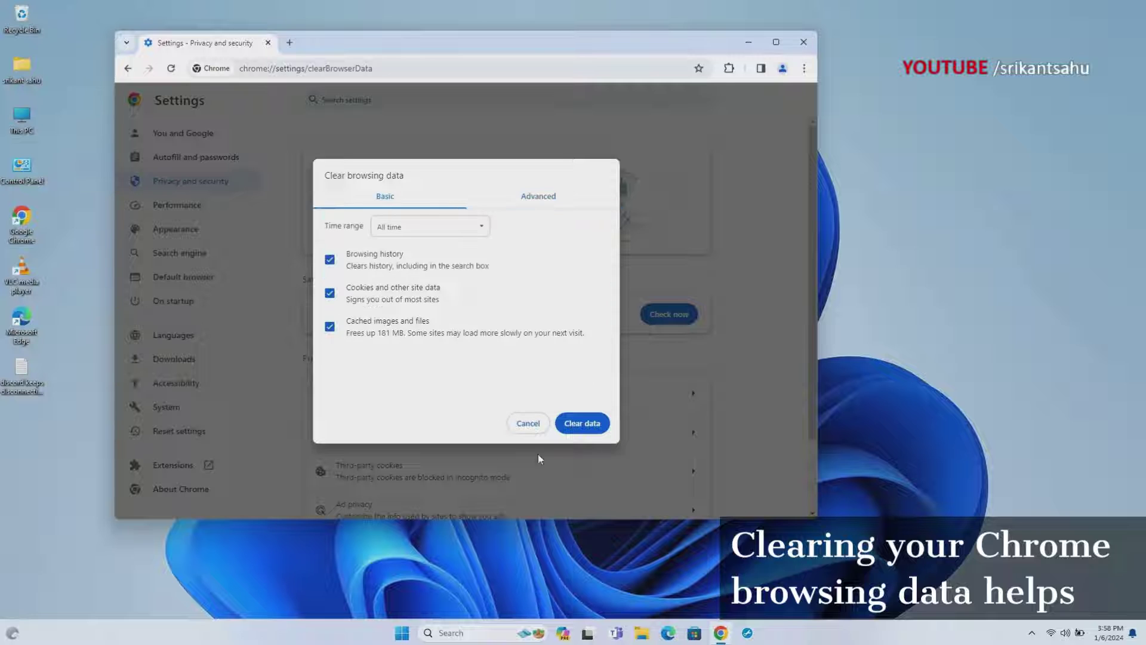
pyautogui.click(581, 425)
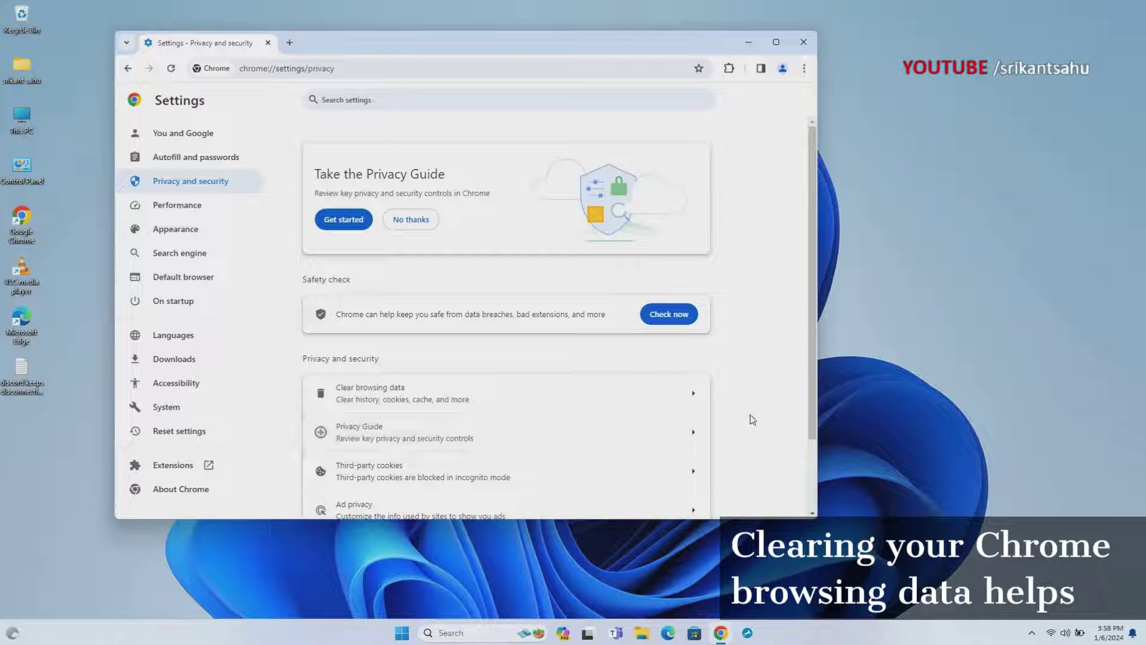
pyautogui.scroll(-1, 753, 420)
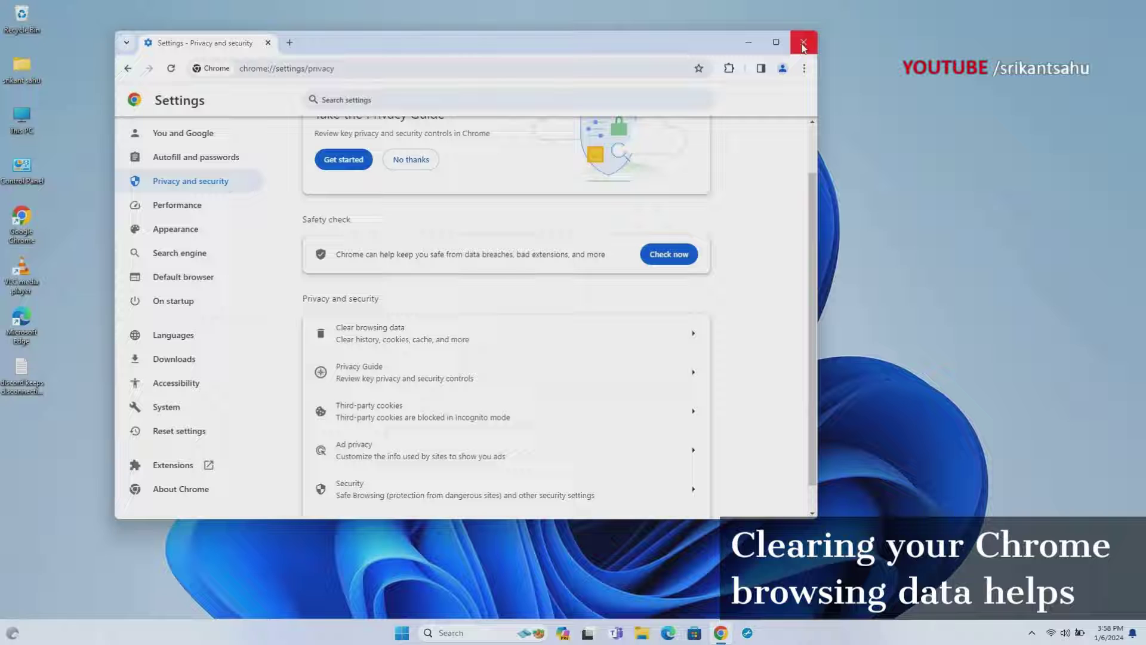
# Close Chrome, refresh the desktop, and relaunch Chrome from Windows search.
pyautogui.click(804, 43)
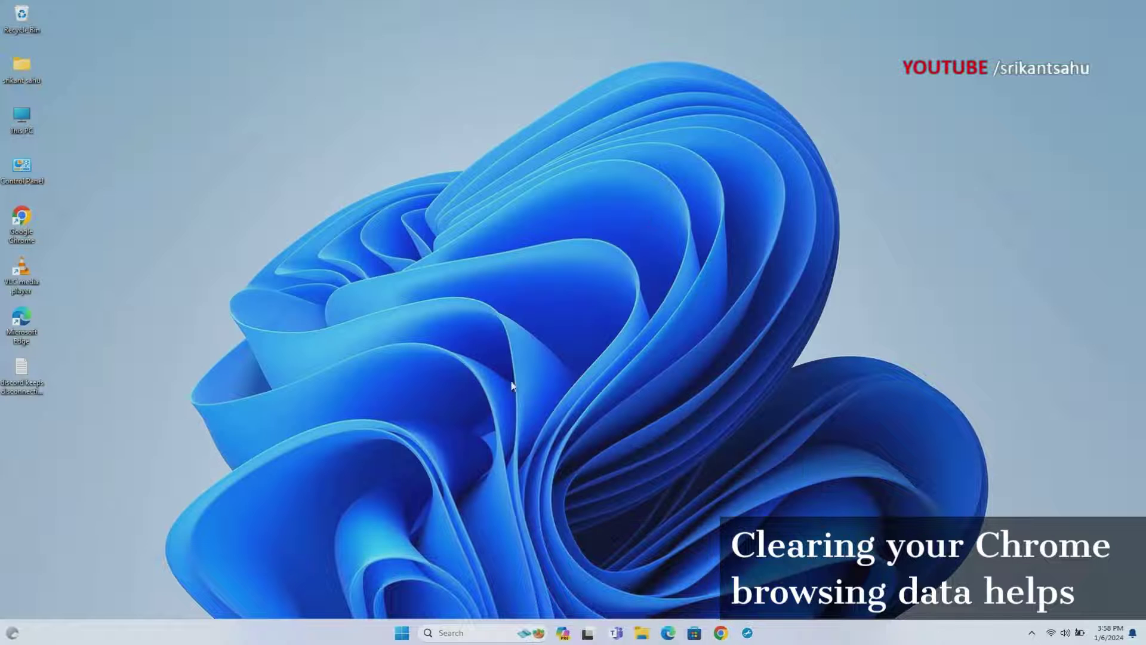
pyautogui.rightClick(521, 394)
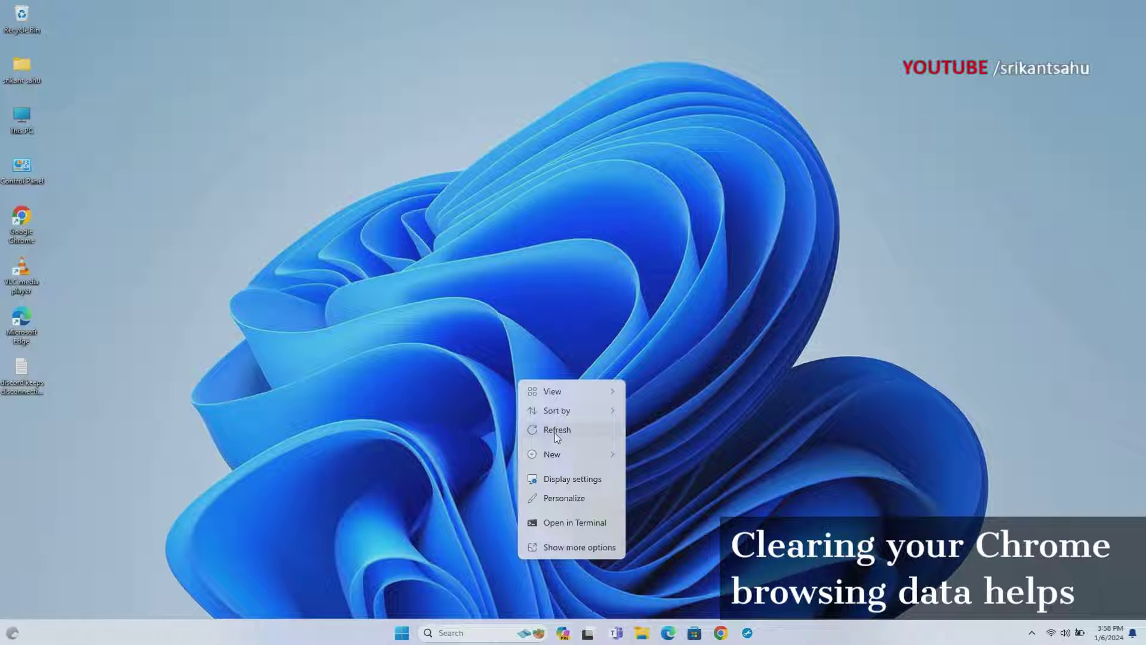
pyautogui.click(554, 432)
pyautogui.click(471, 634)
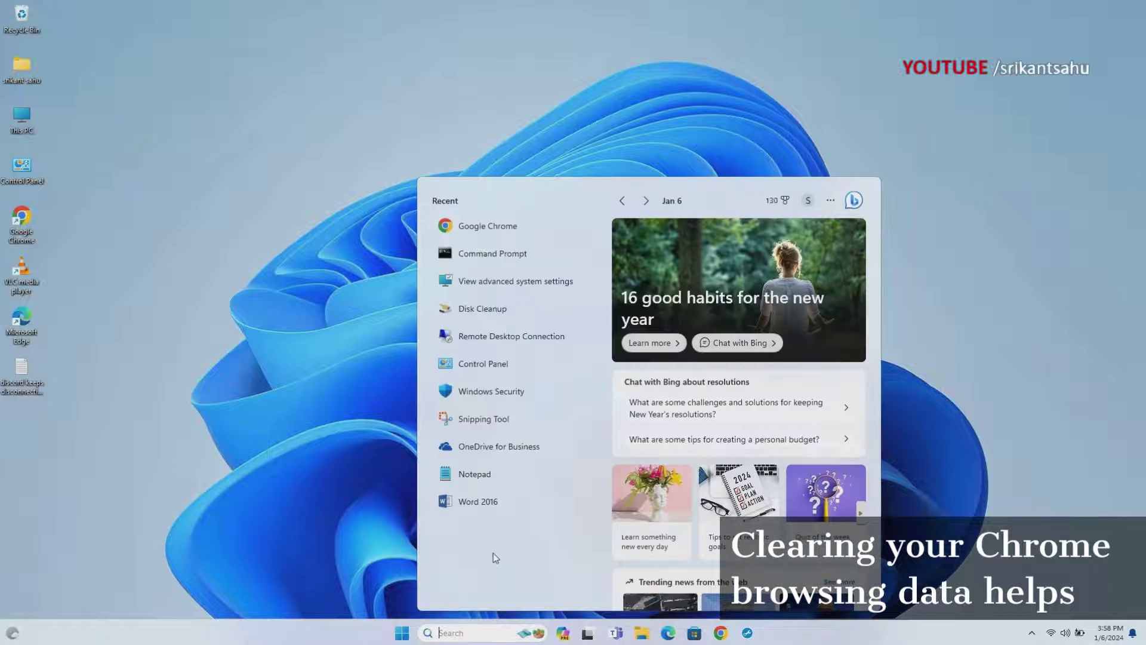
pyautogui.write('c')
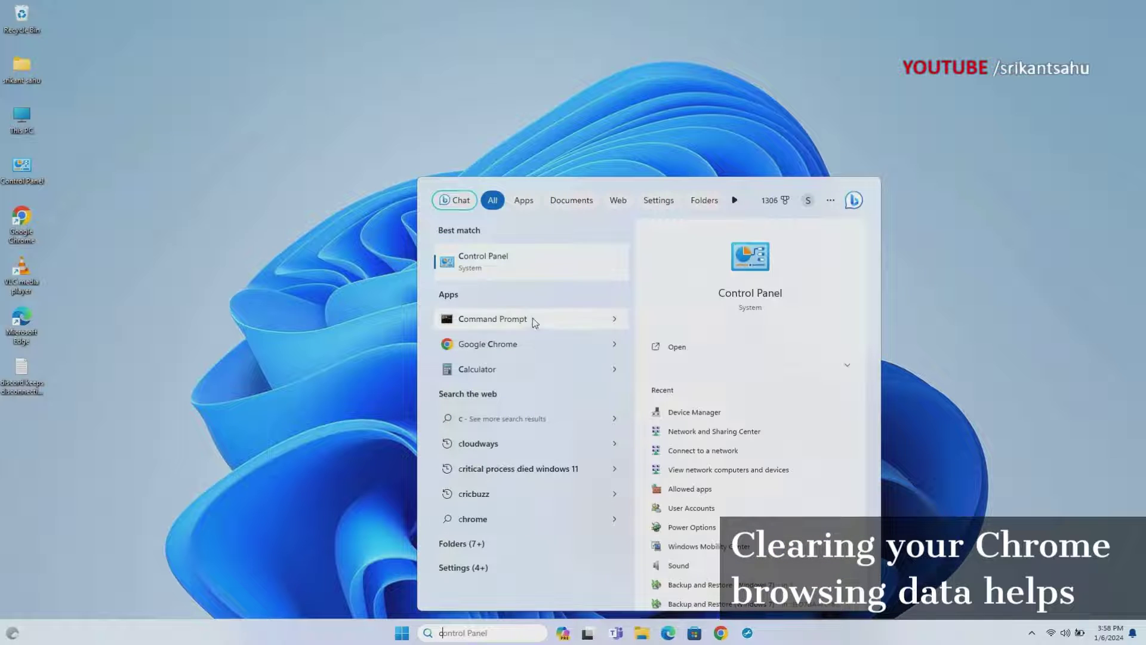
pyautogui.click(494, 346)
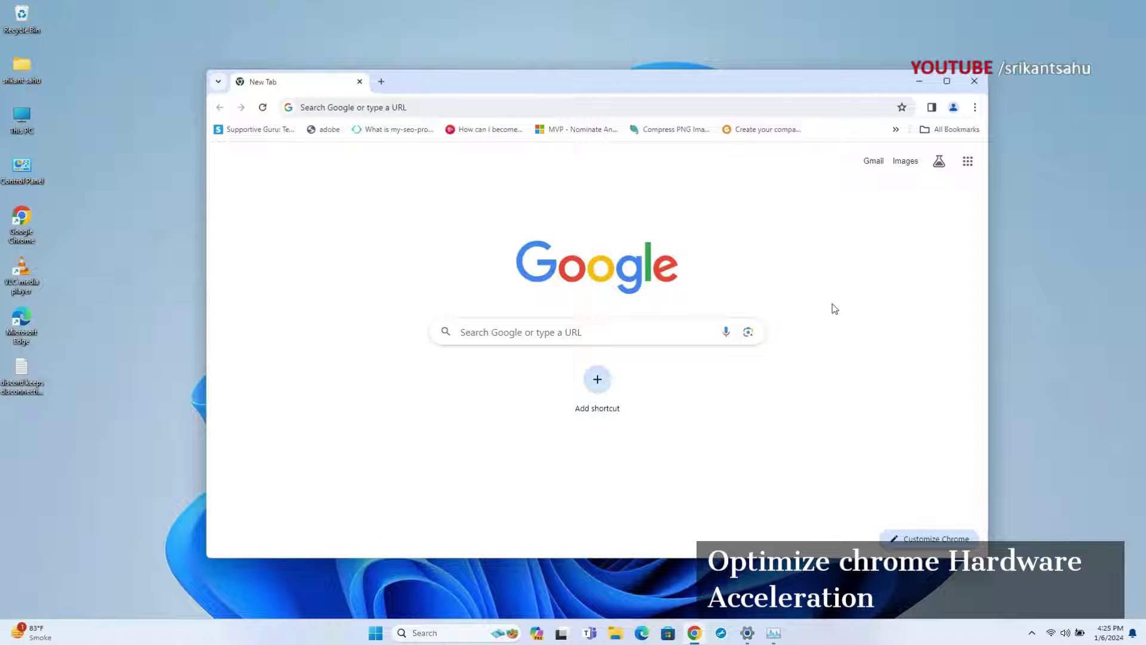
# Toggle off 'Use hardware acceleration when available' in System settings and relaunch Chrome.
pyautogui.click(975, 108)
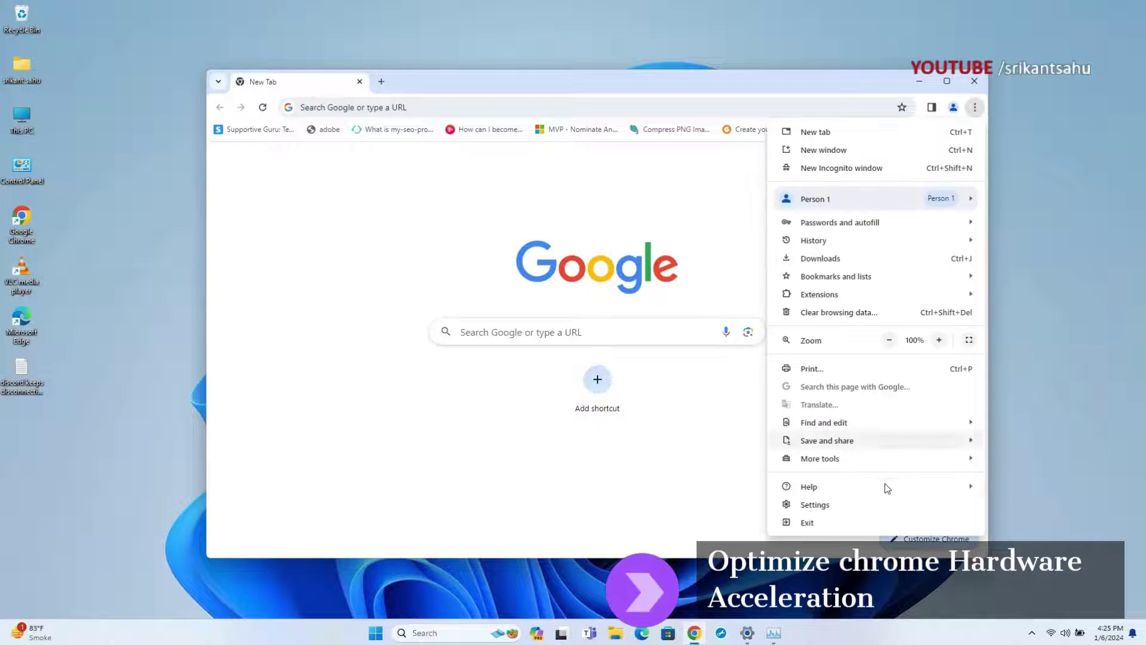
pyautogui.click(823, 505)
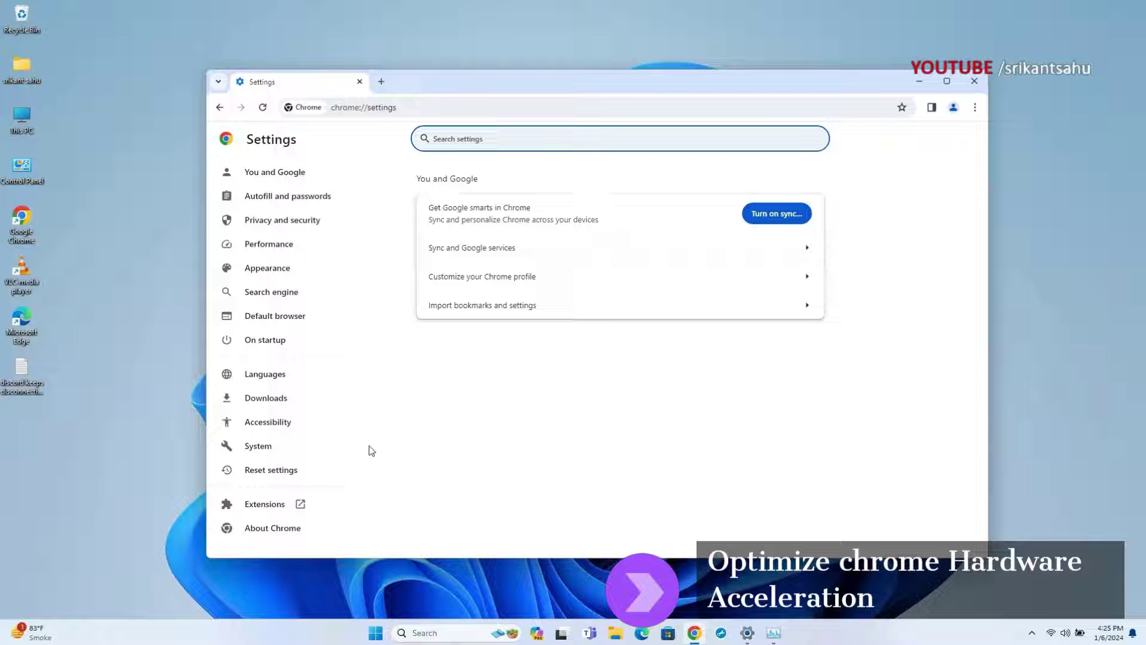
pyautogui.click(261, 445)
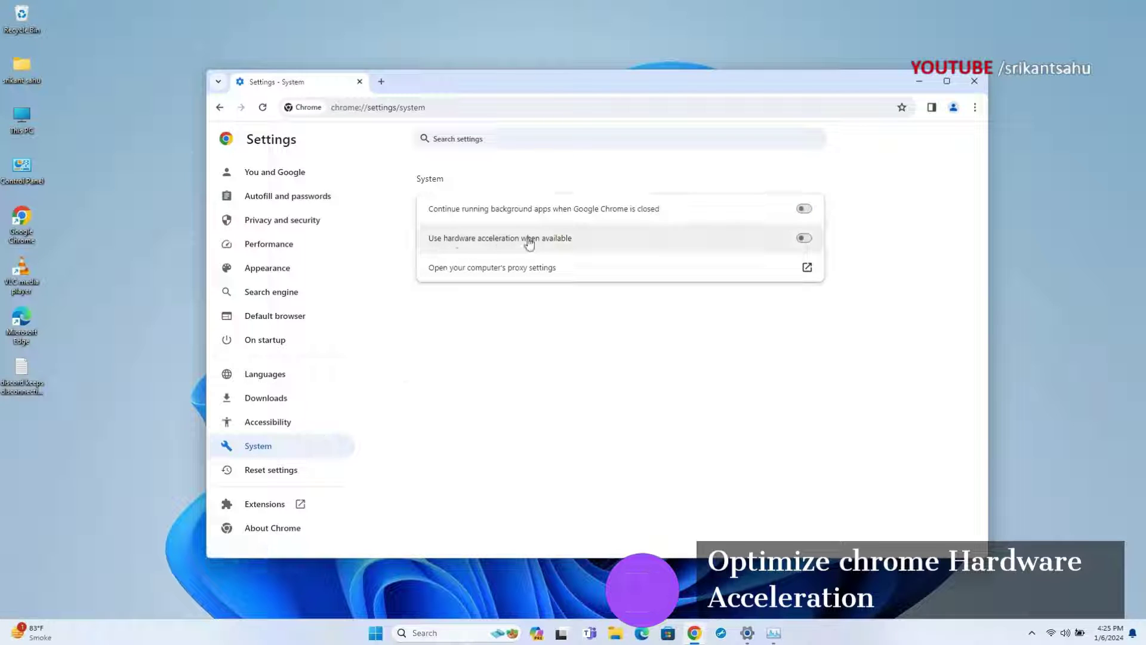
pyautogui.click(804, 239)
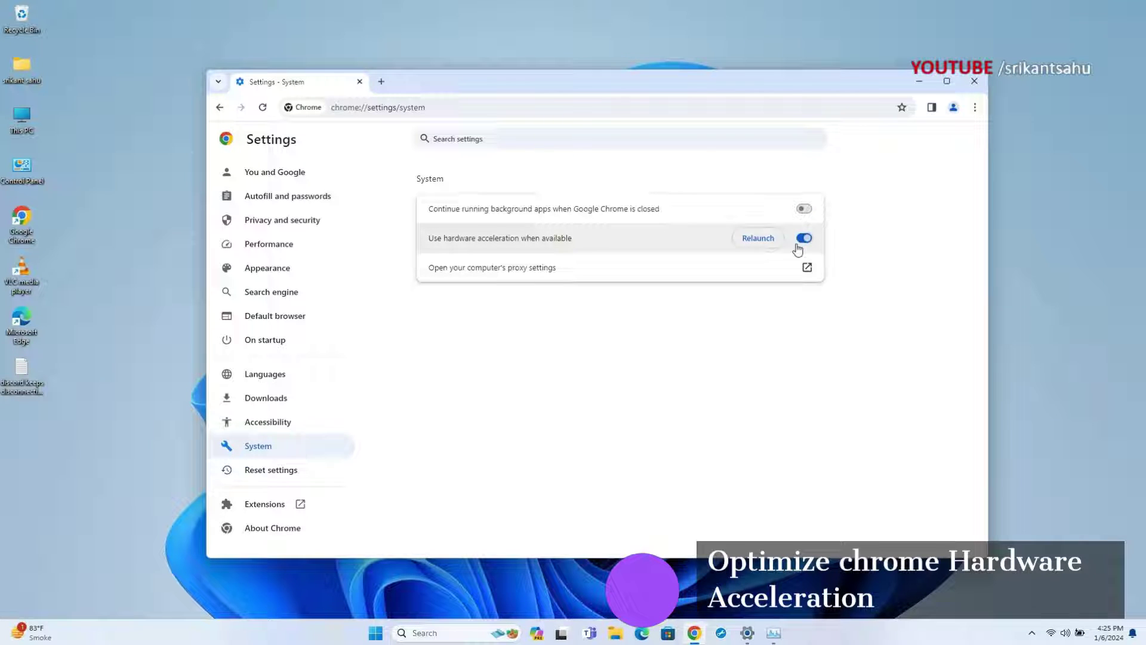
pyautogui.click(758, 239)
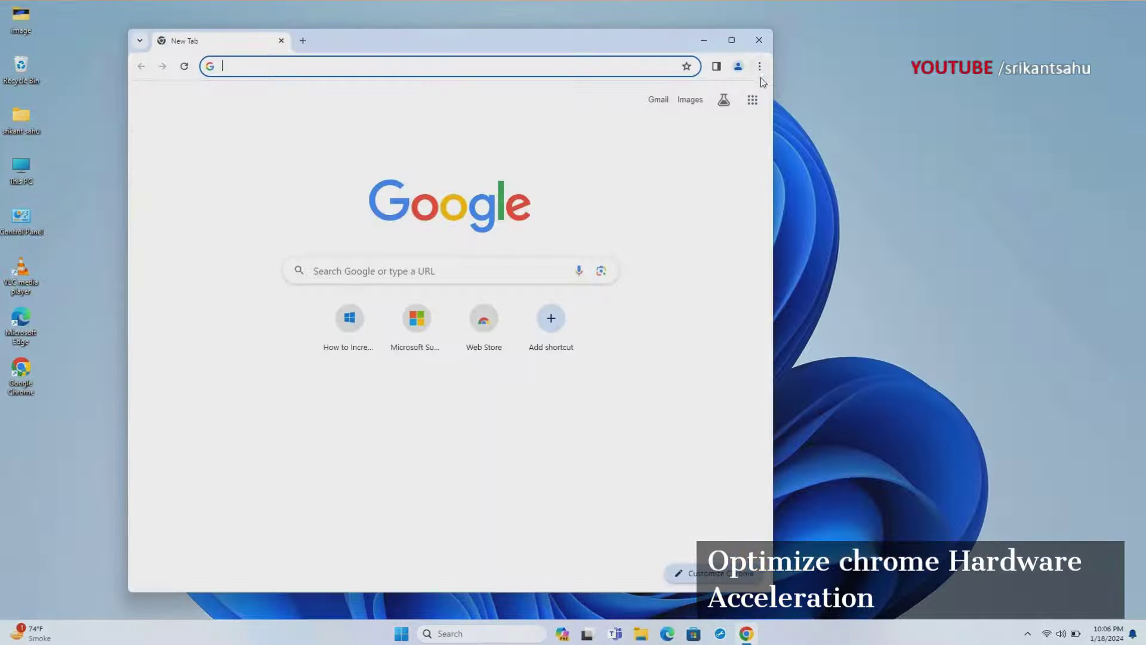
# Return to System settings and relaunch Chrome again to apply the acceleration change.
pyautogui.click(760, 67)
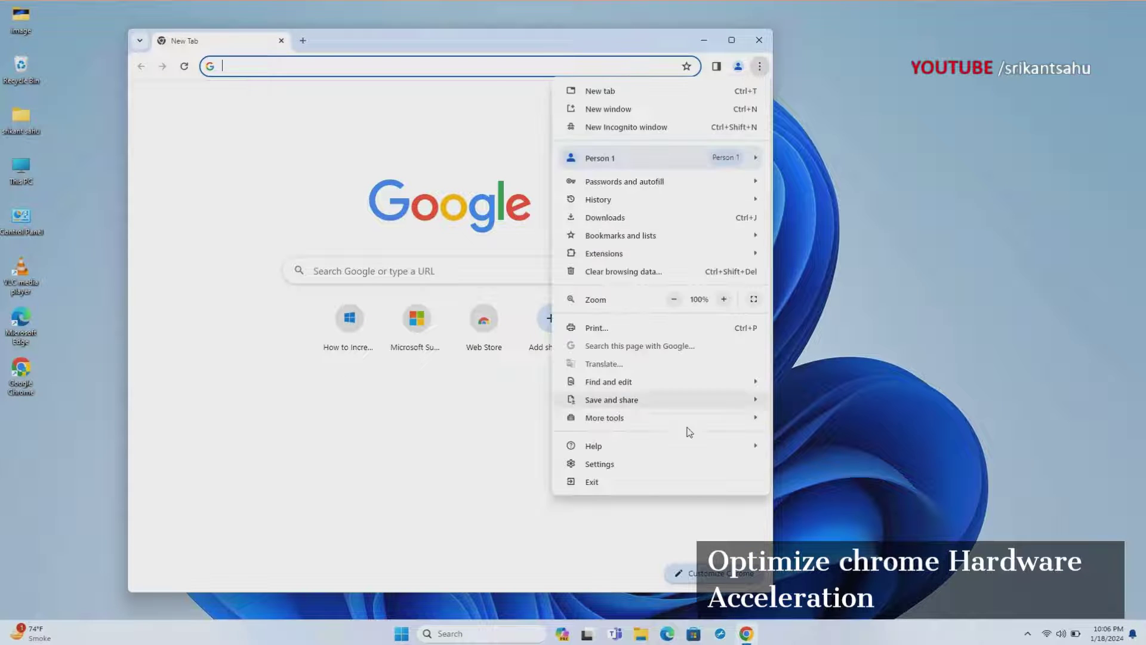
pyautogui.click(610, 467)
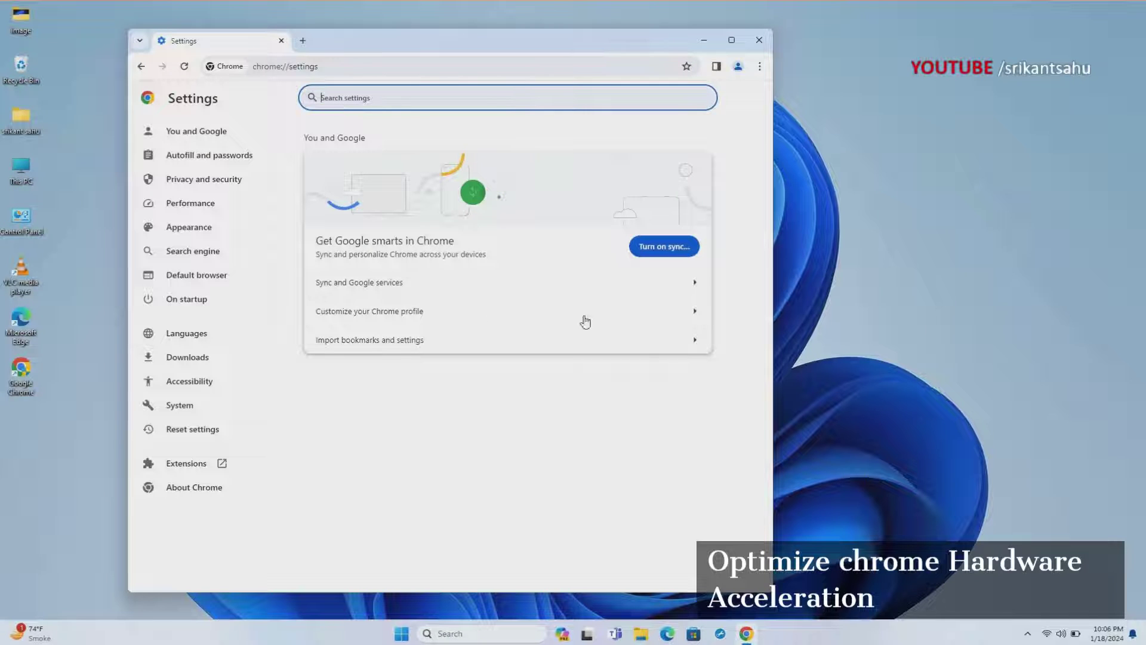
pyautogui.click(189, 404)
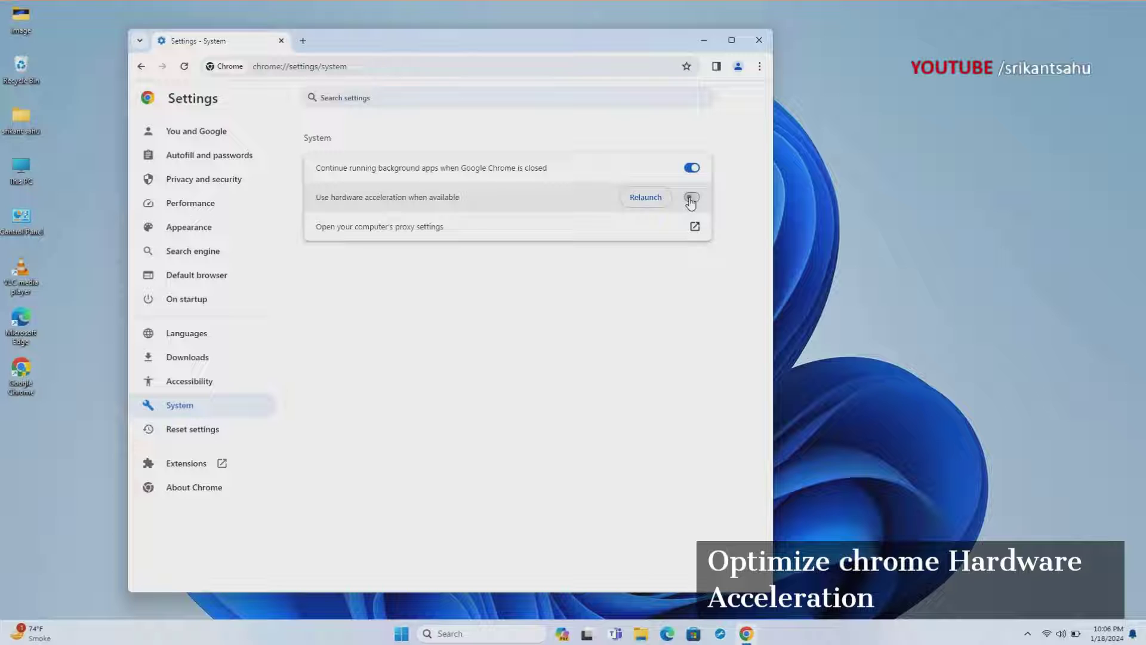
pyautogui.click(642, 207)
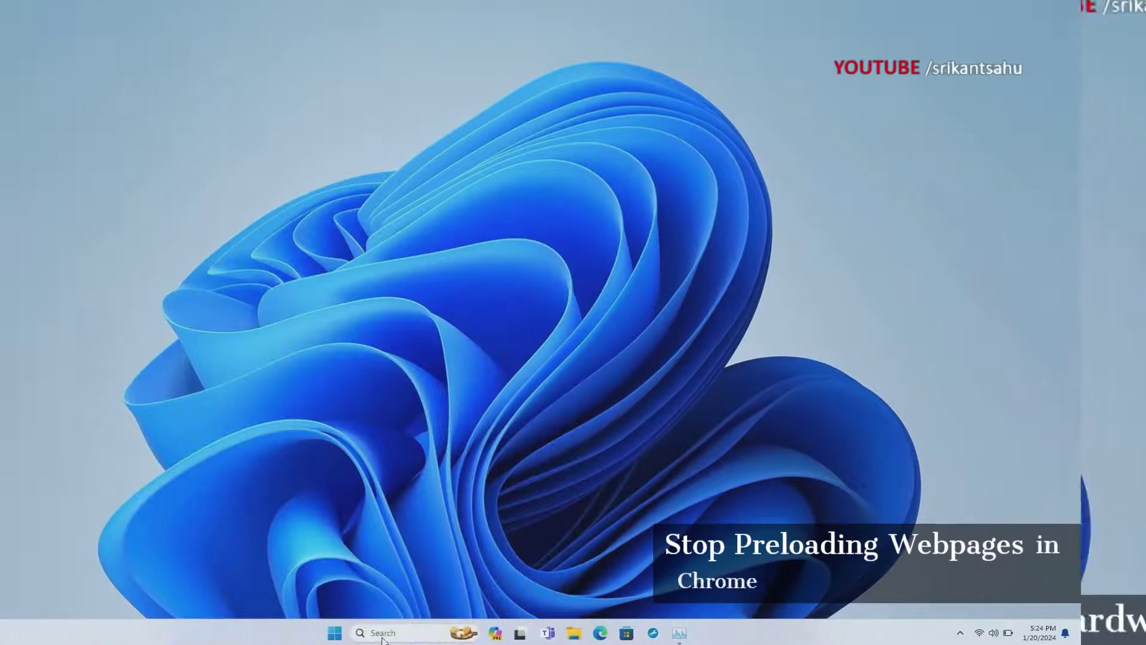
# Launch Chrome from Windows search and open its Performance settings.
pyautogui.click(448, 634)
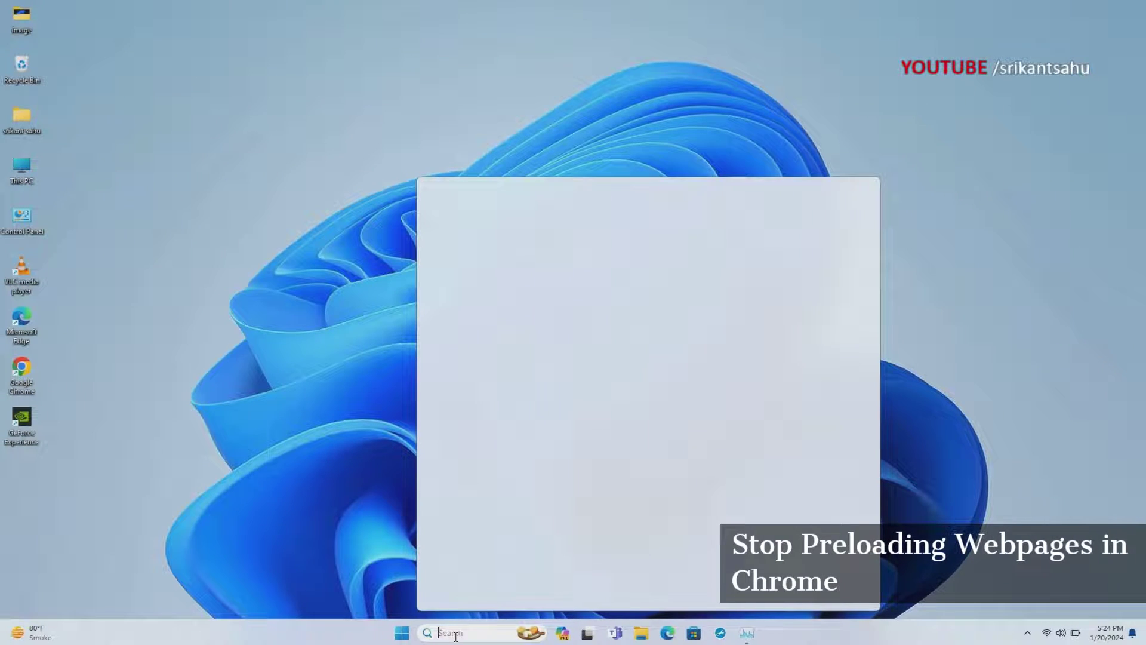
pyautogui.write('chrome')
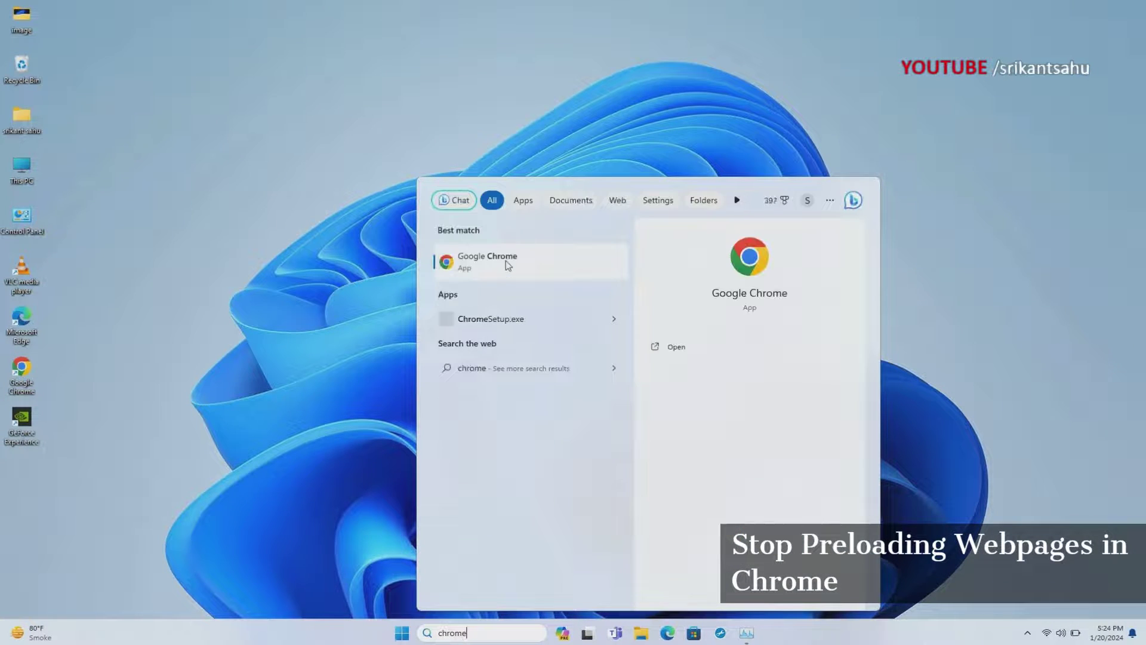
pyautogui.click(507, 261)
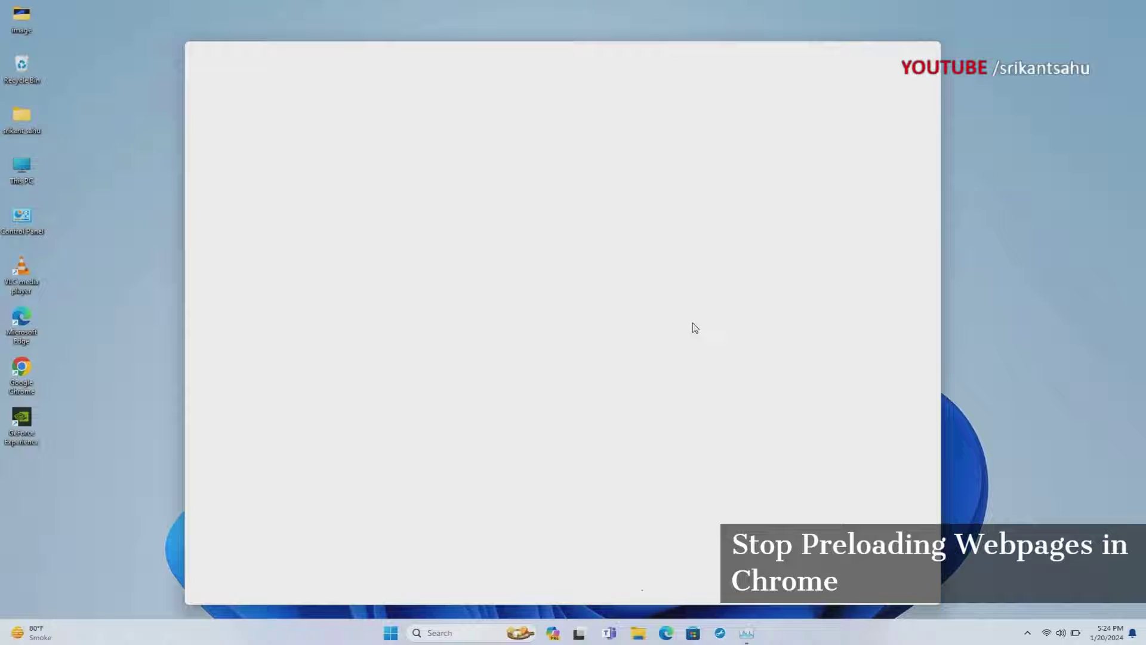
pyautogui.click(927, 79)
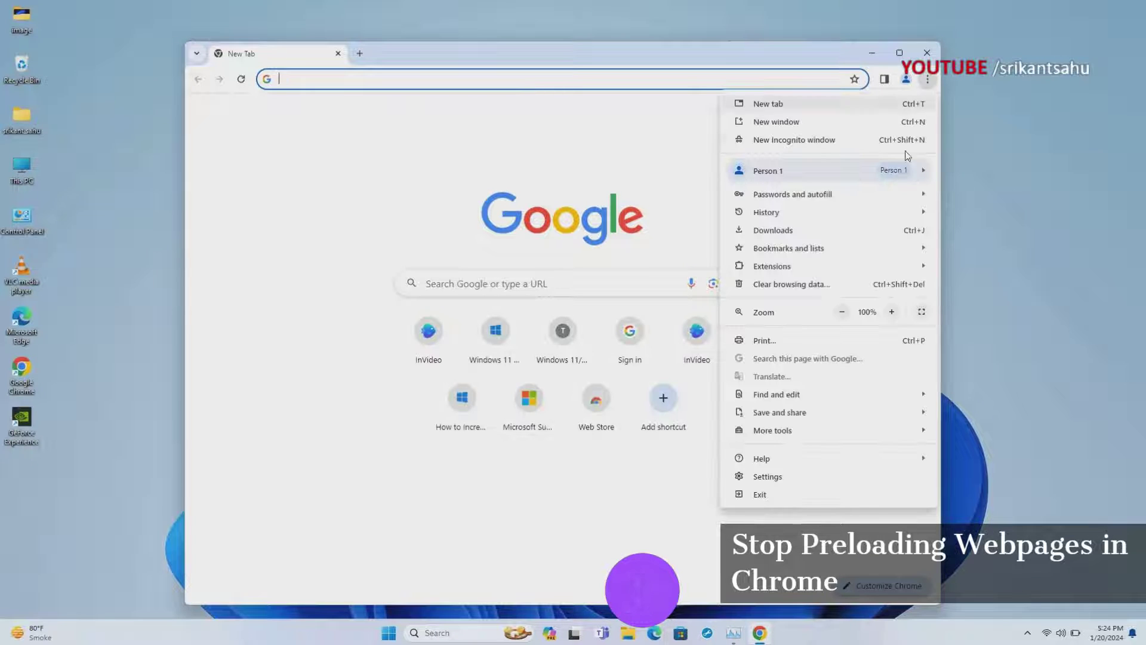
pyautogui.click(767, 478)
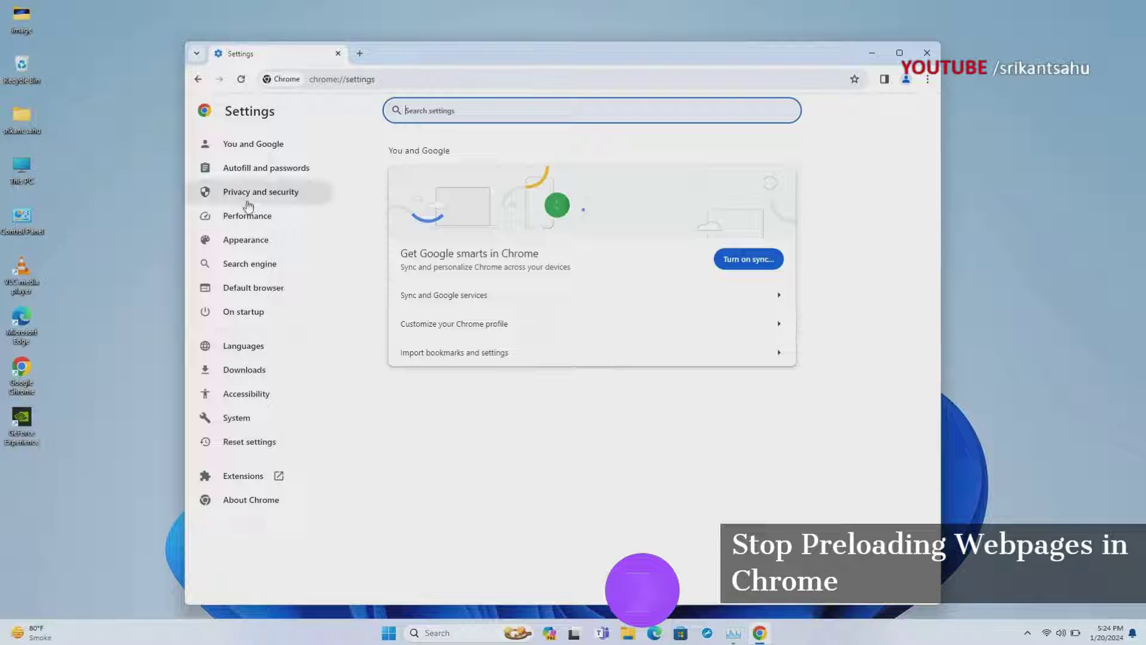
pyautogui.click(247, 214)
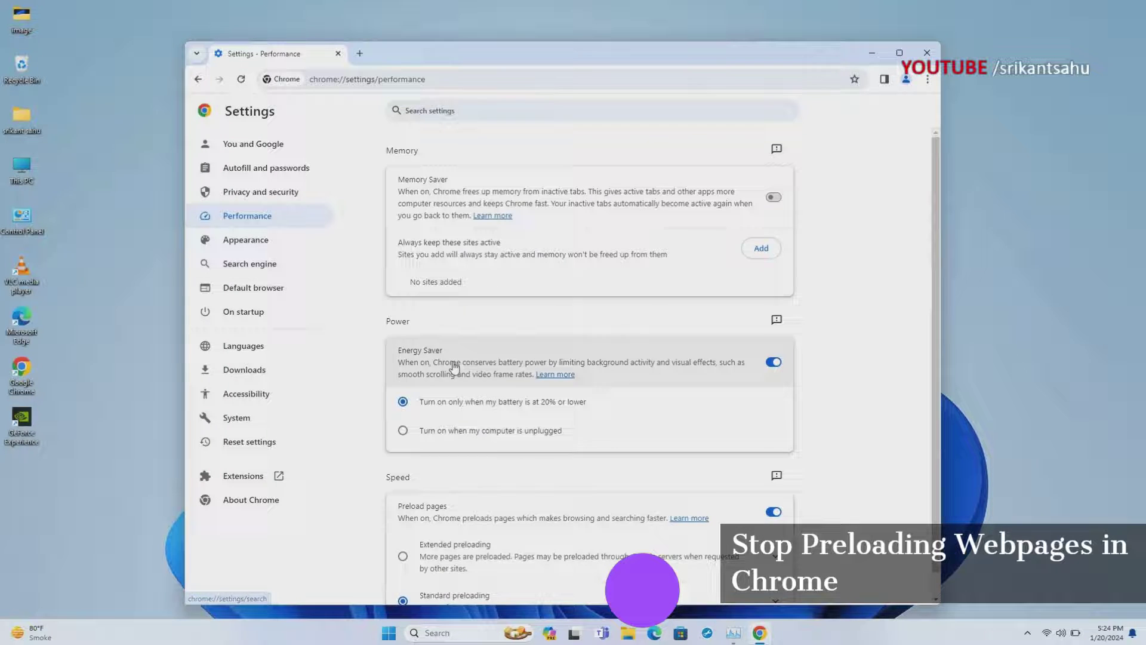
# Switch off Preload pages and switch on Memory Saver.
pyautogui.scroll(-1, 528, 366)
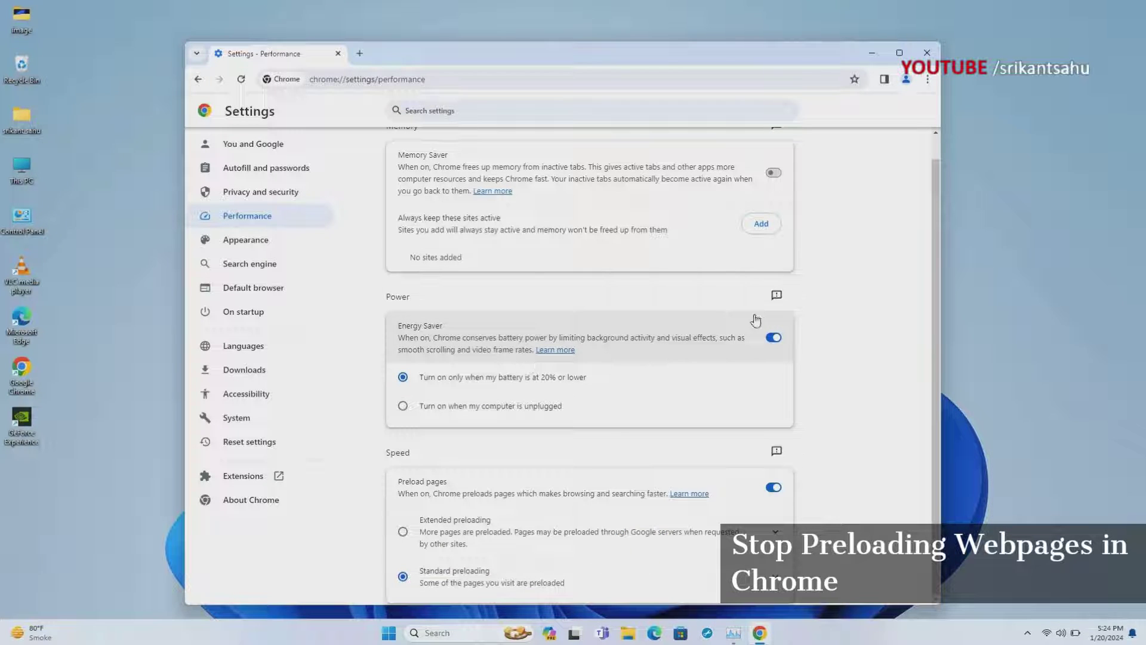
pyautogui.click(773, 488)
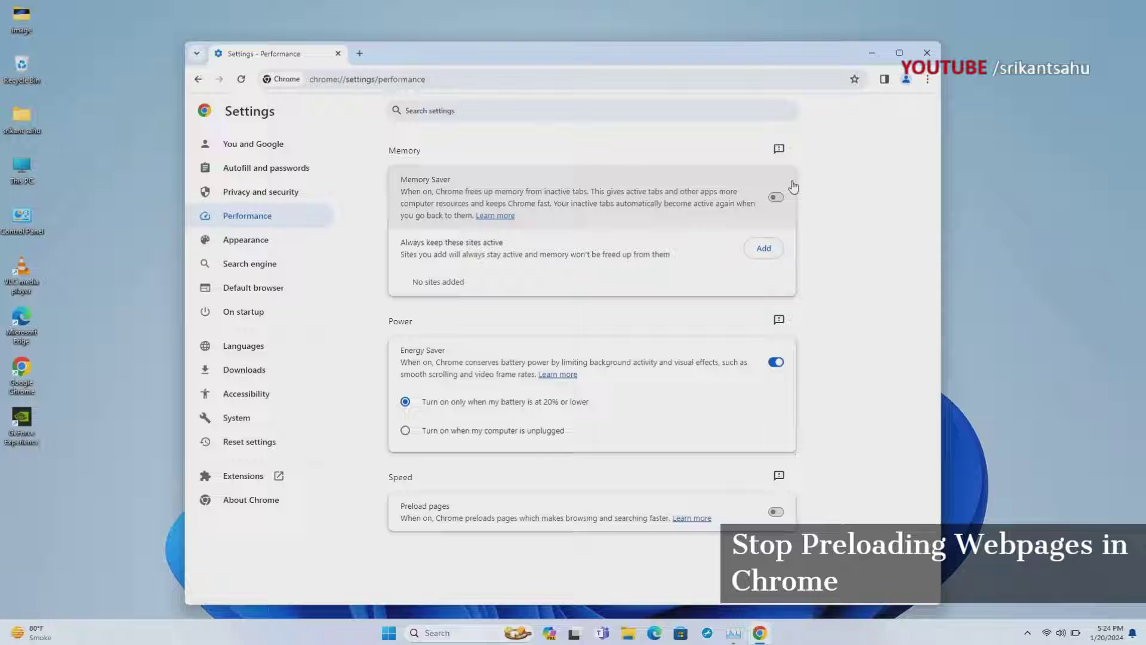
pyautogui.click(776, 198)
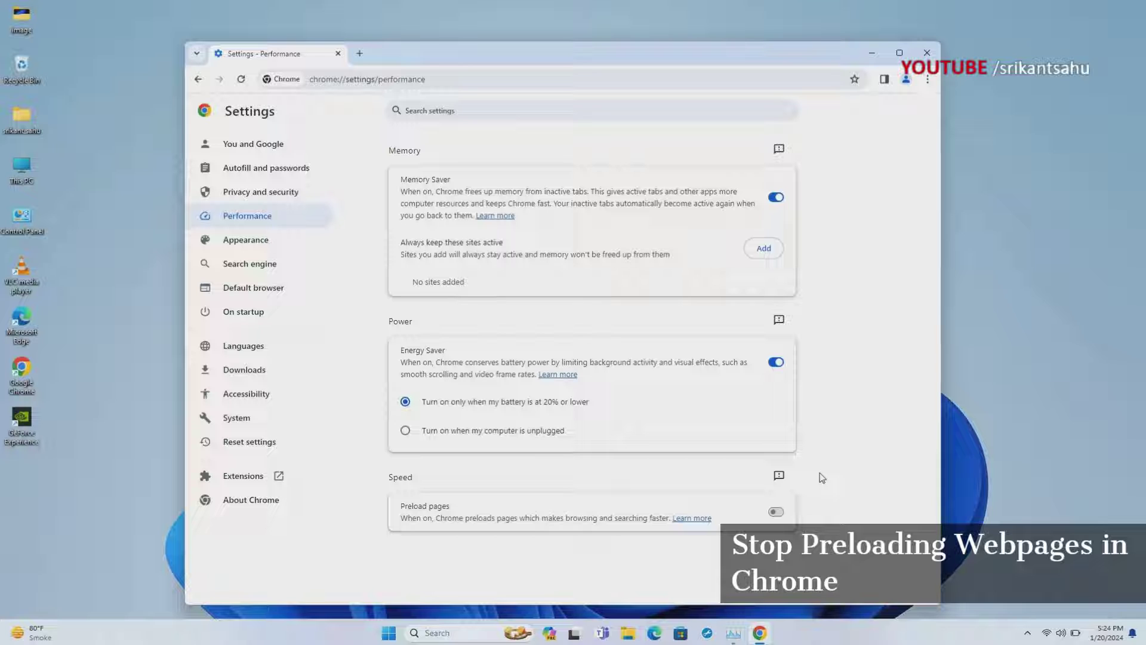
# Relaunch Chrome by searching 'chrome' and open its System settings page.
pyautogui.click(434, 634)
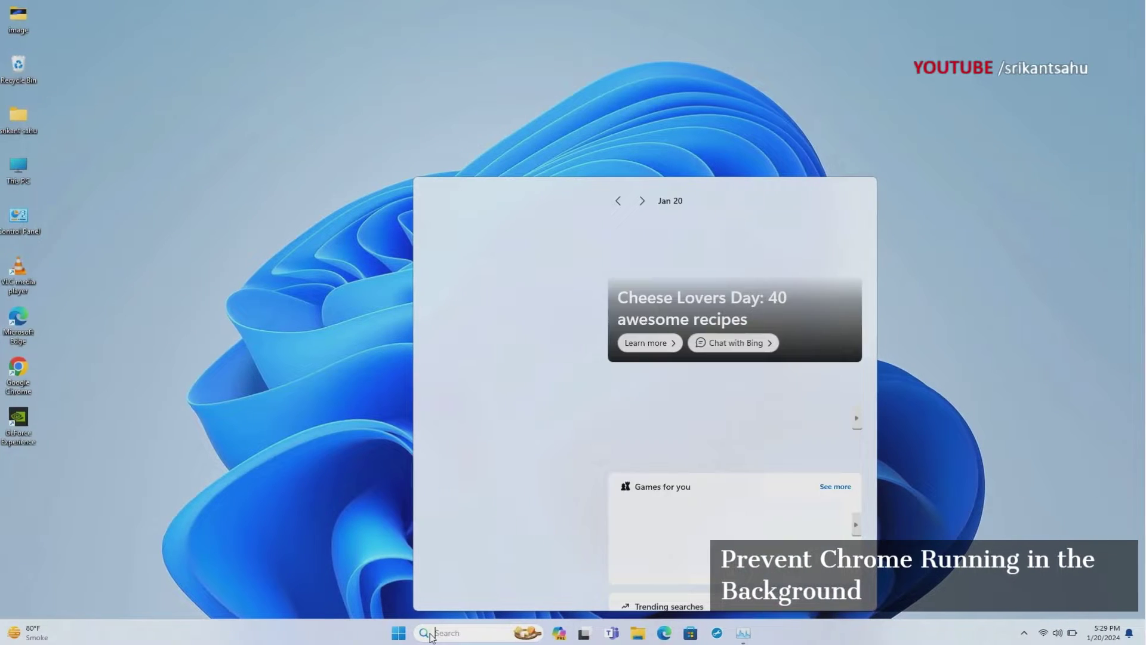
pyautogui.write('chrome')
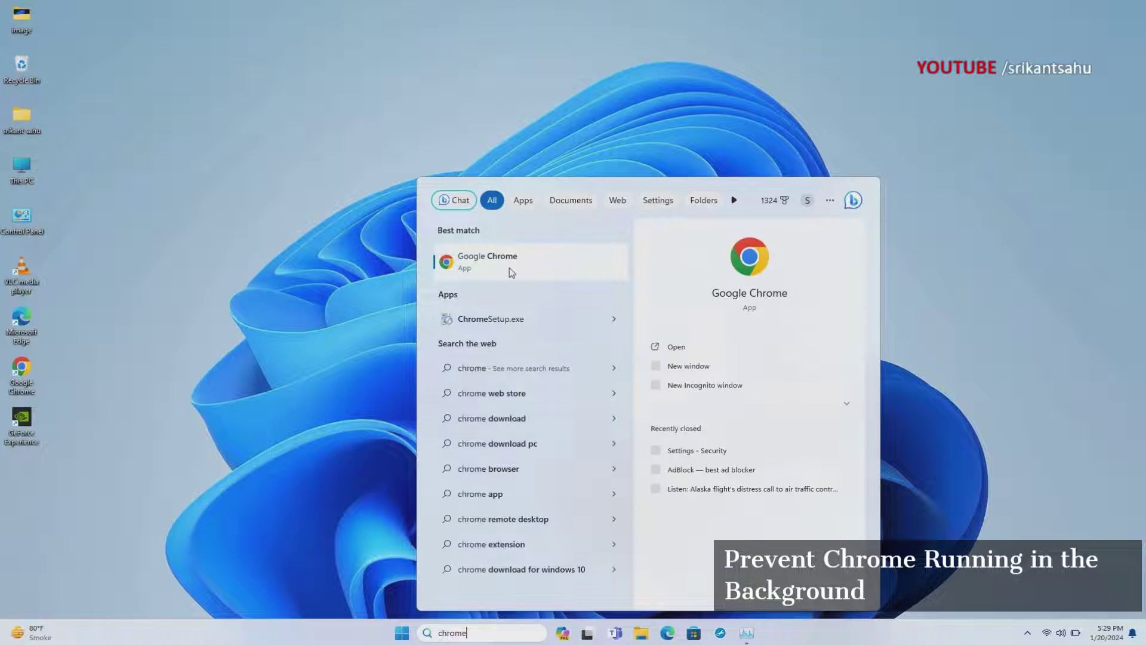
pyautogui.click(510, 268)
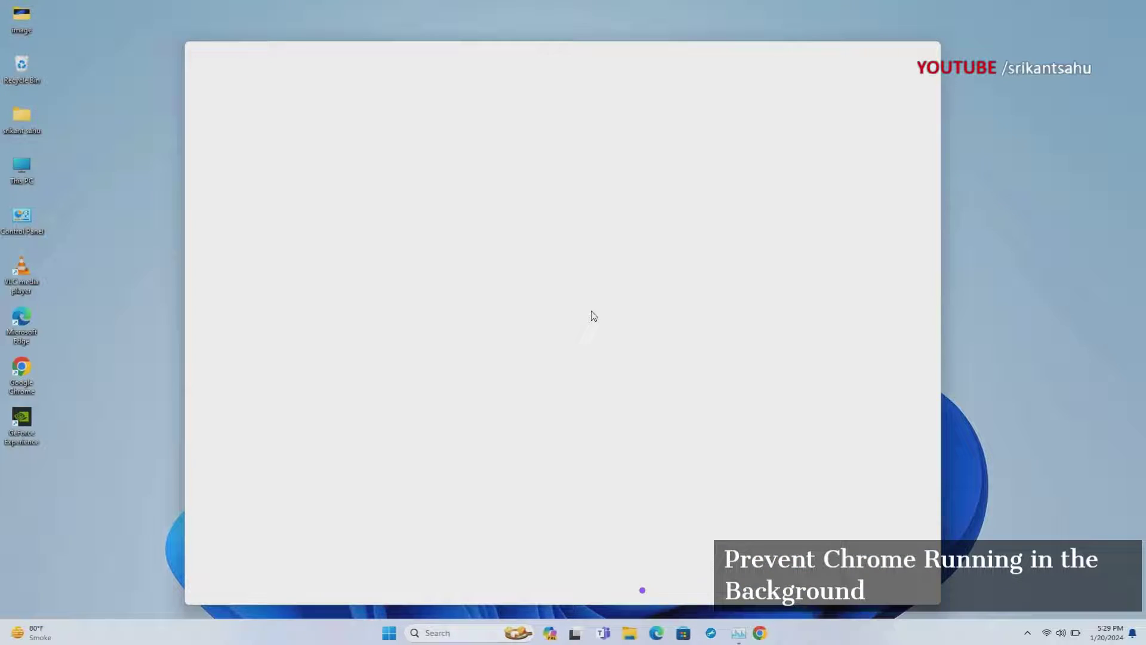
pyautogui.click(927, 80)
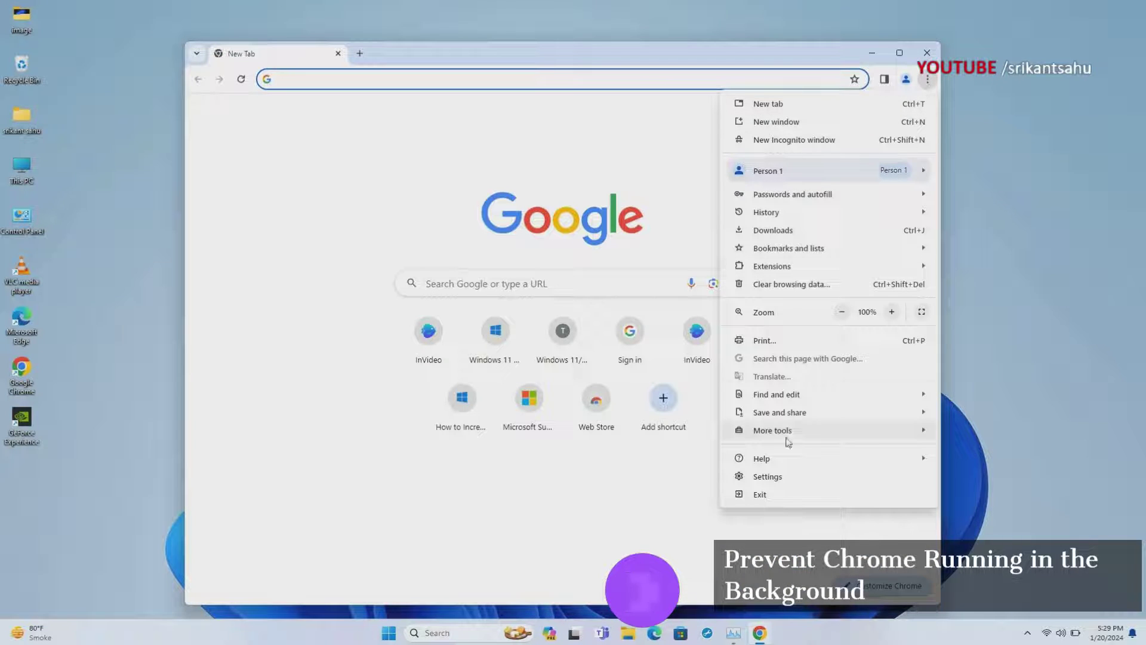
pyautogui.click(778, 476)
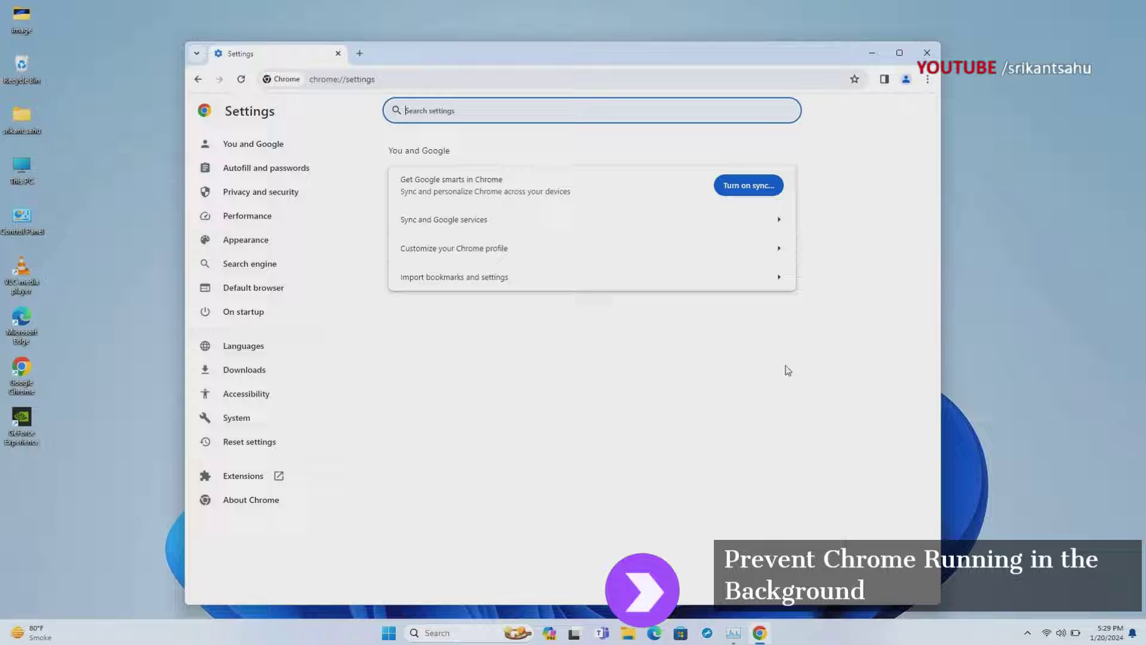
pyautogui.click(246, 420)
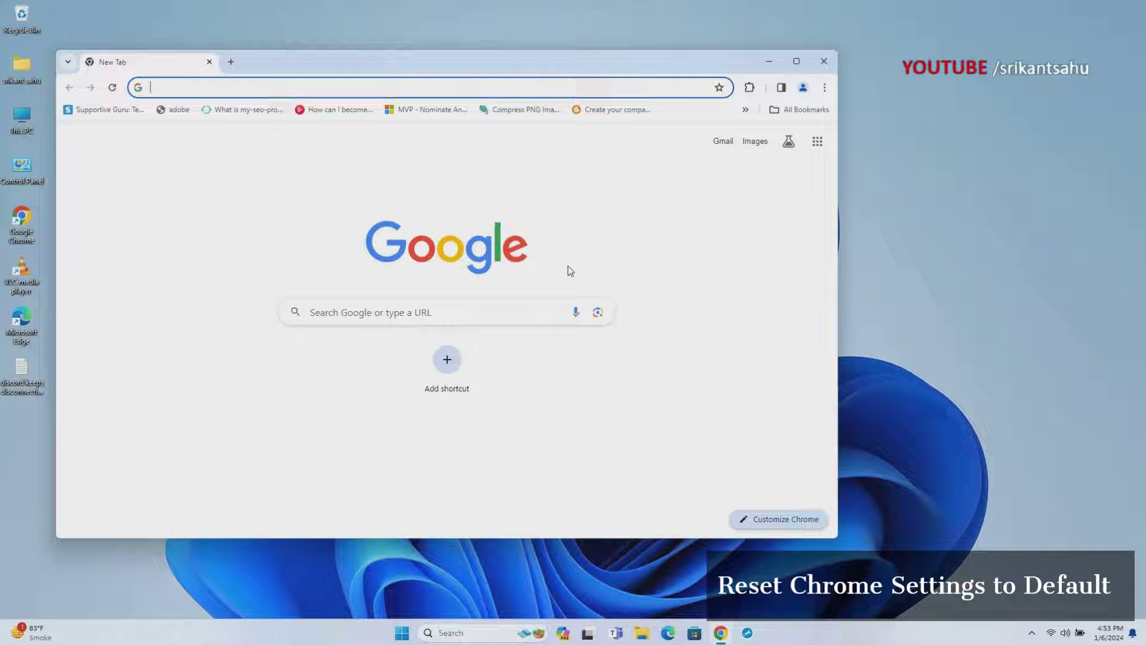
# Reset Chrome's settings to their original defaults from the Reset settings page.
pyautogui.click(824, 88)
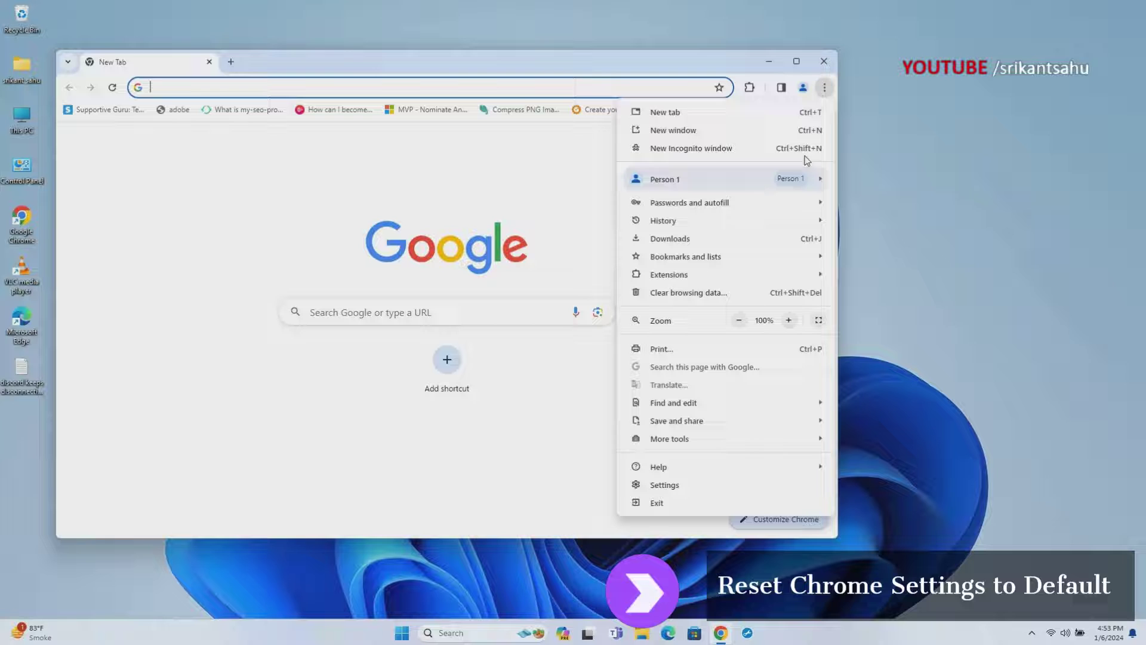
pyautogui.click(664, 484)
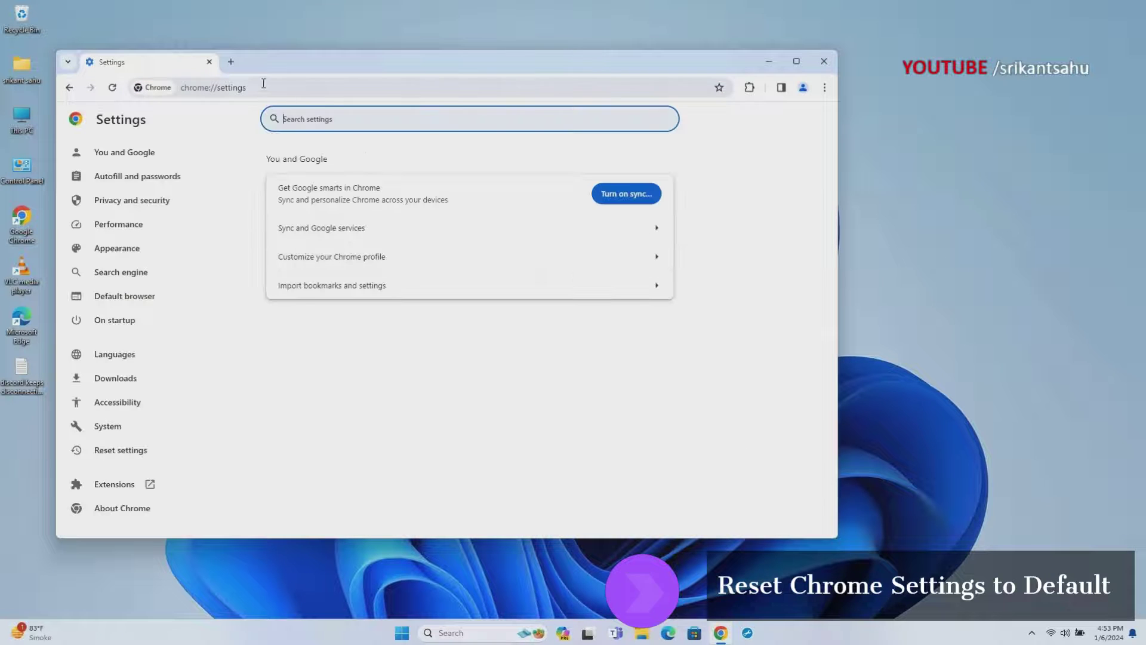
pyautogui.moveTo(284, 62); pyautogui.dragTo(322, 51)
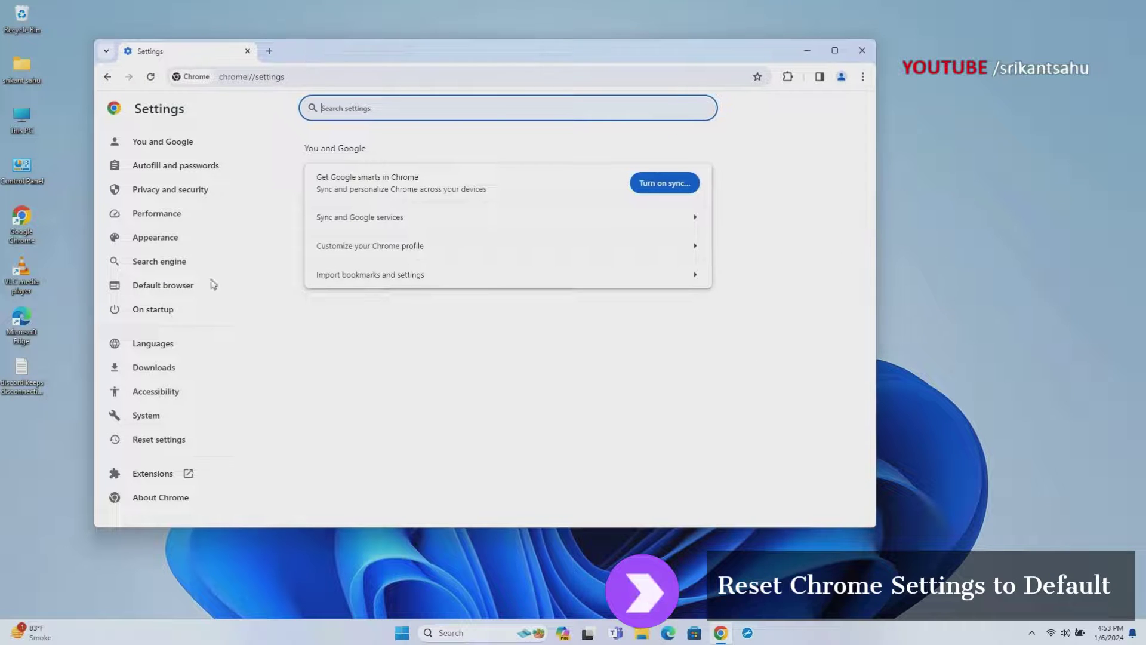
pyautogui.click(157, 443)
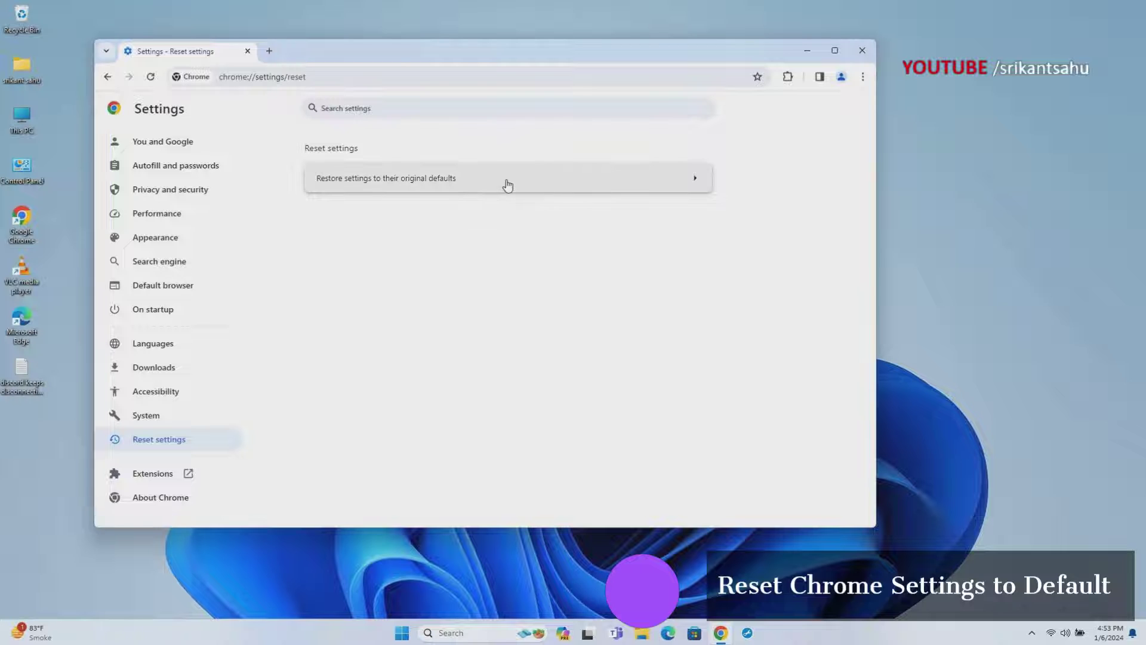
pyautogui.click(507, 182)
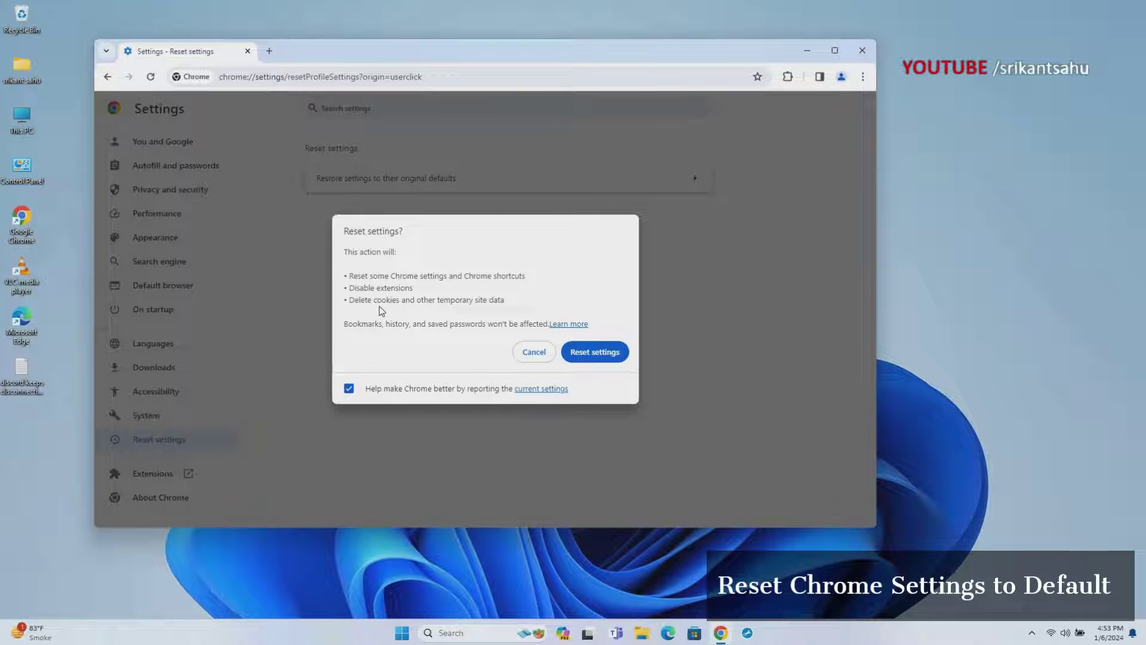
pyautogui.moveTo(345, 274); pyautogui.dragTo(527, 309)
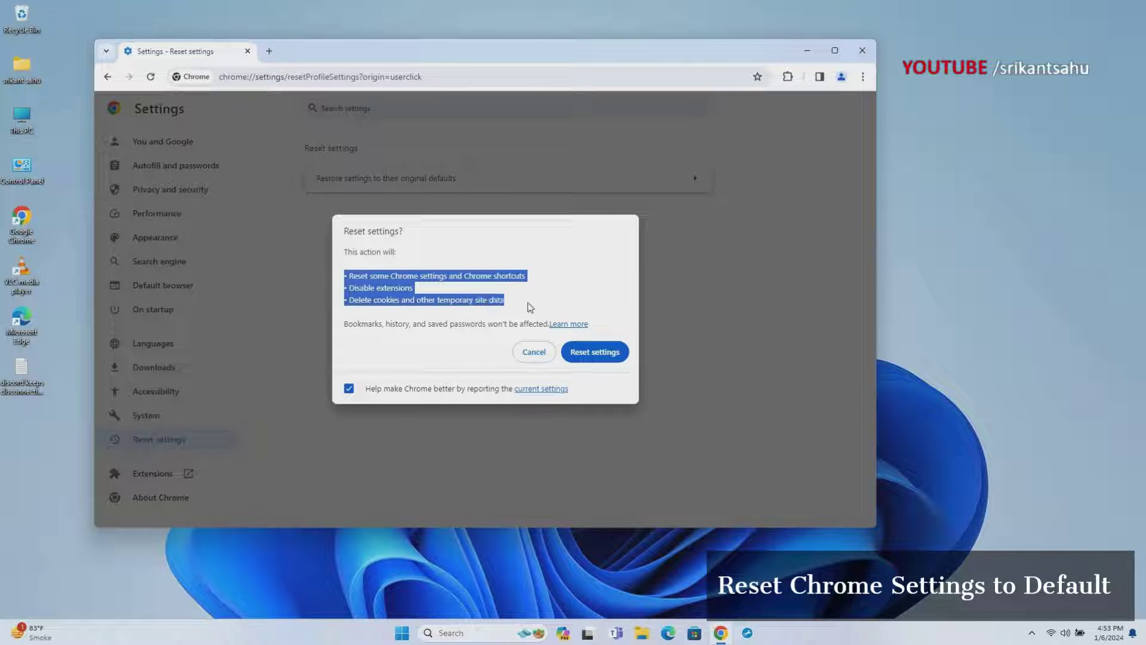
pyautogui.click(602, 356)
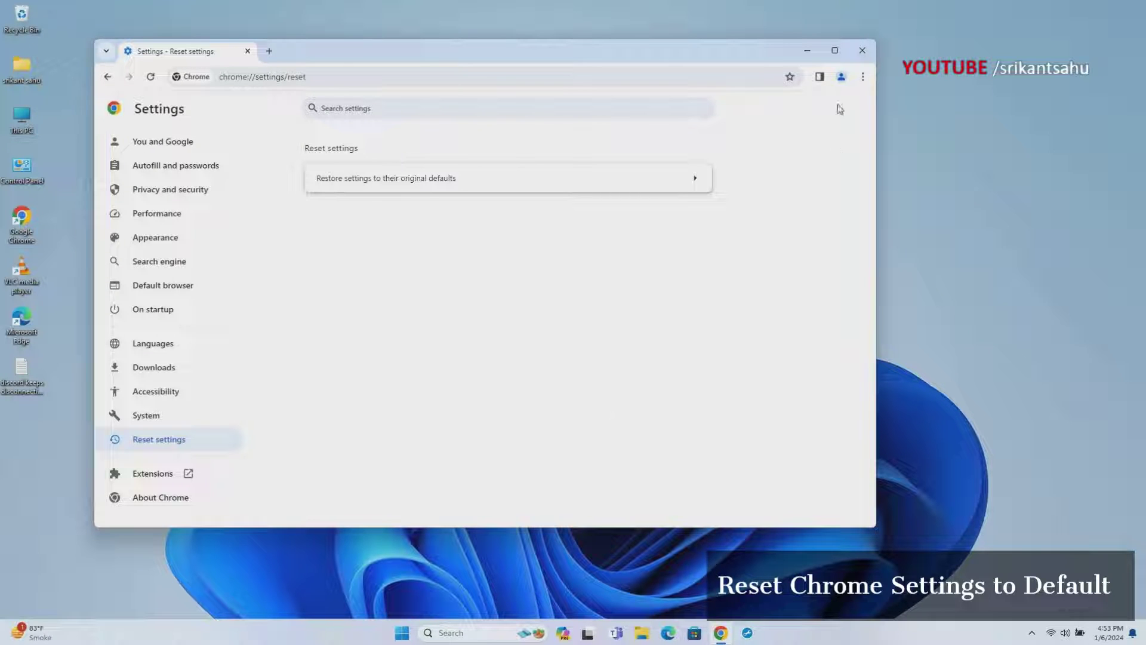
# Close Chrome, refresh the desktop, and reopen Chrome from Windows search.
pyautogui.click(862, 51)
pyautogui.rightClick(515, 329)
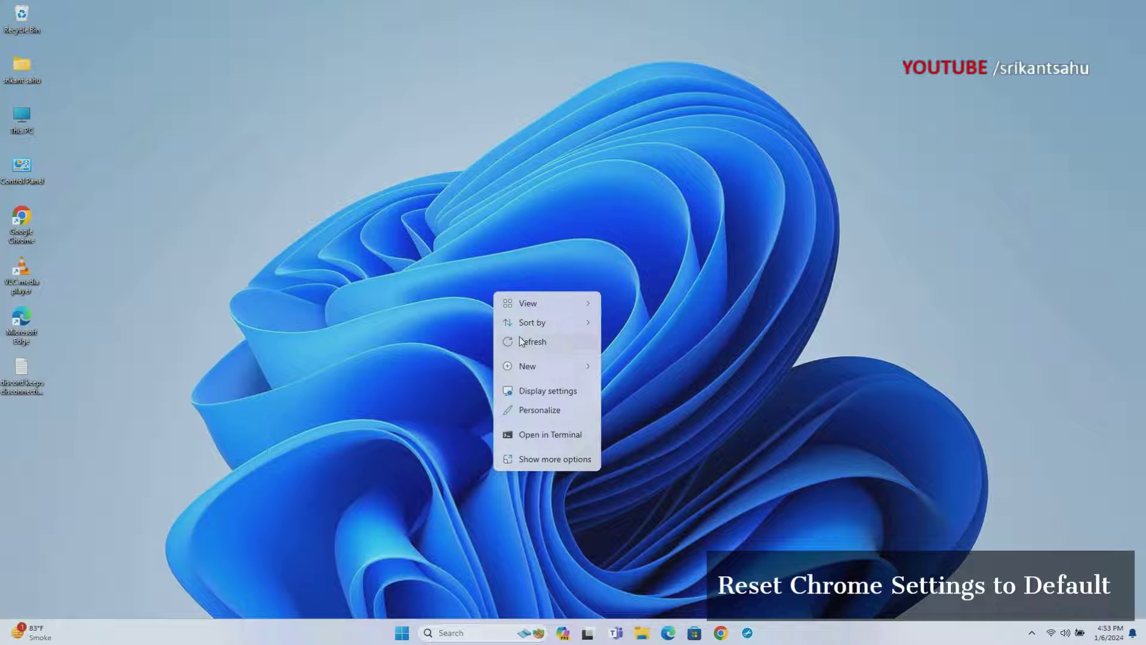
pyautogui.click(509, 335)
pyautogui.click(460, 633)
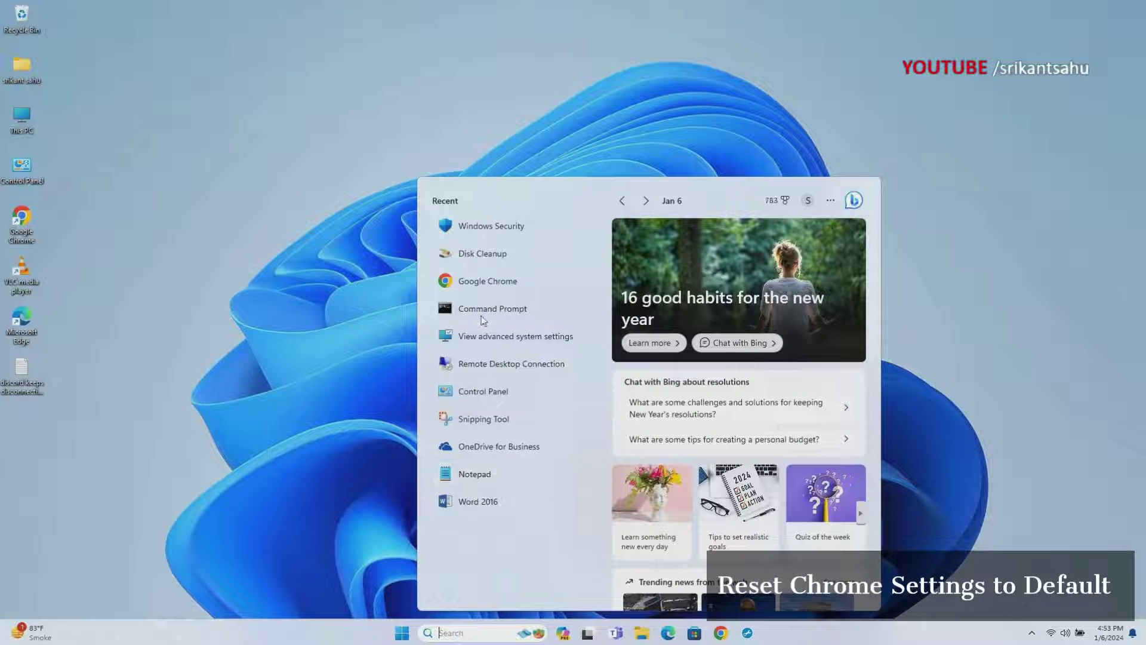
pyautogui.click(481, 283)
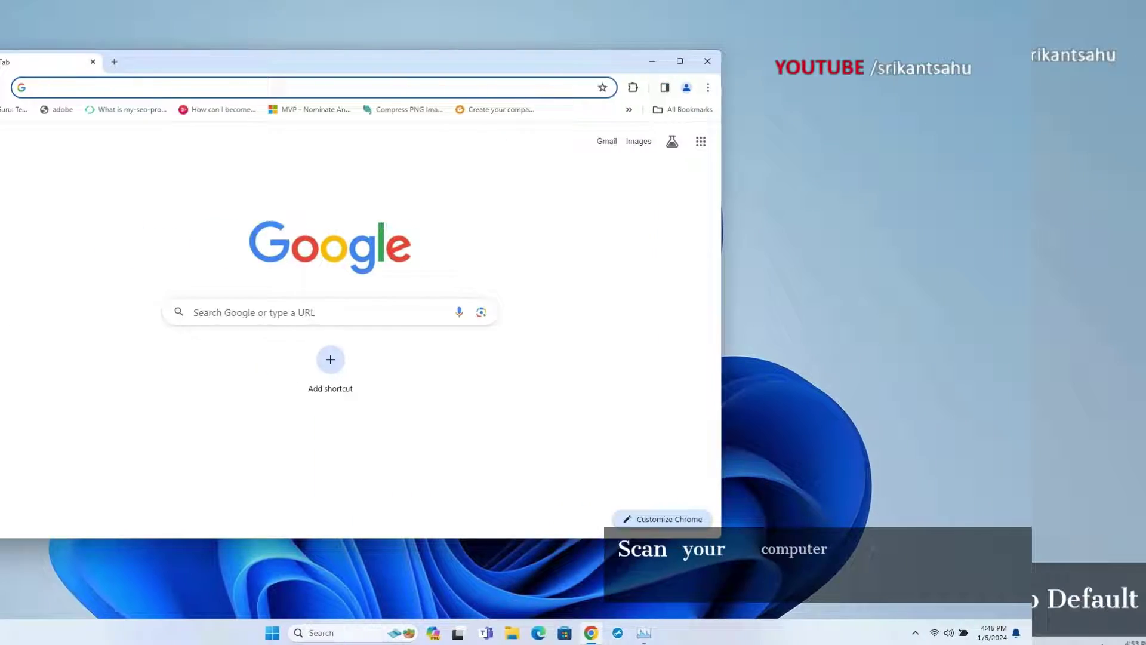
# Run Chrome's Safety check, review the up-to-date and Safe Browsing results, then minimize Chrome.
pyautogui.click(826, 88)
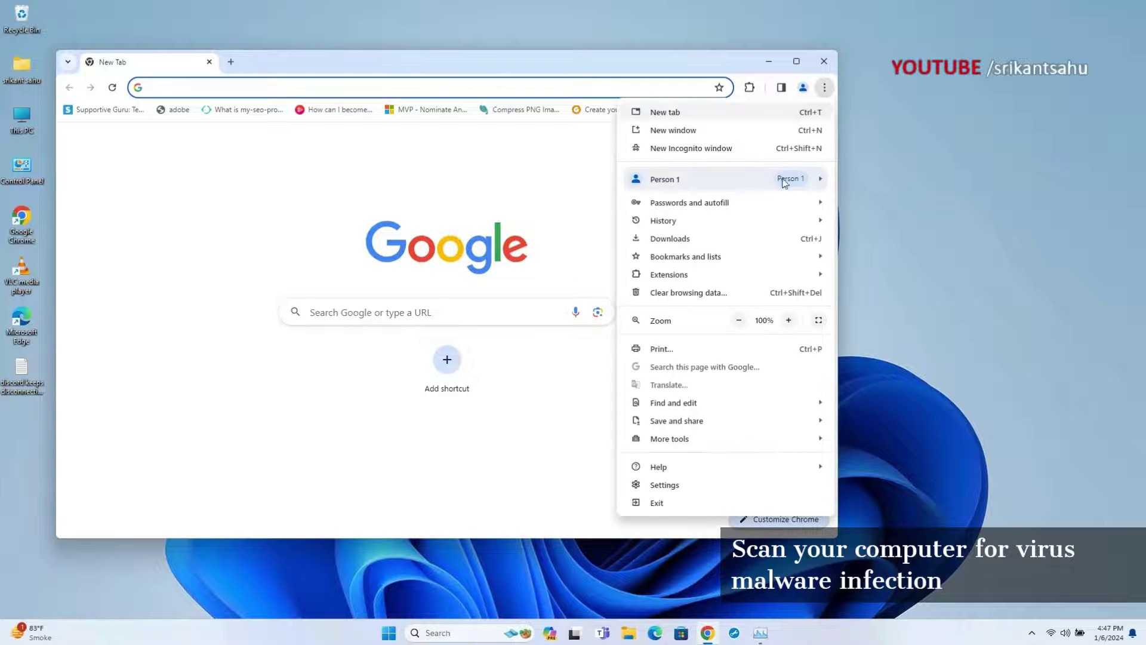
pyautogui.click(662, 484)
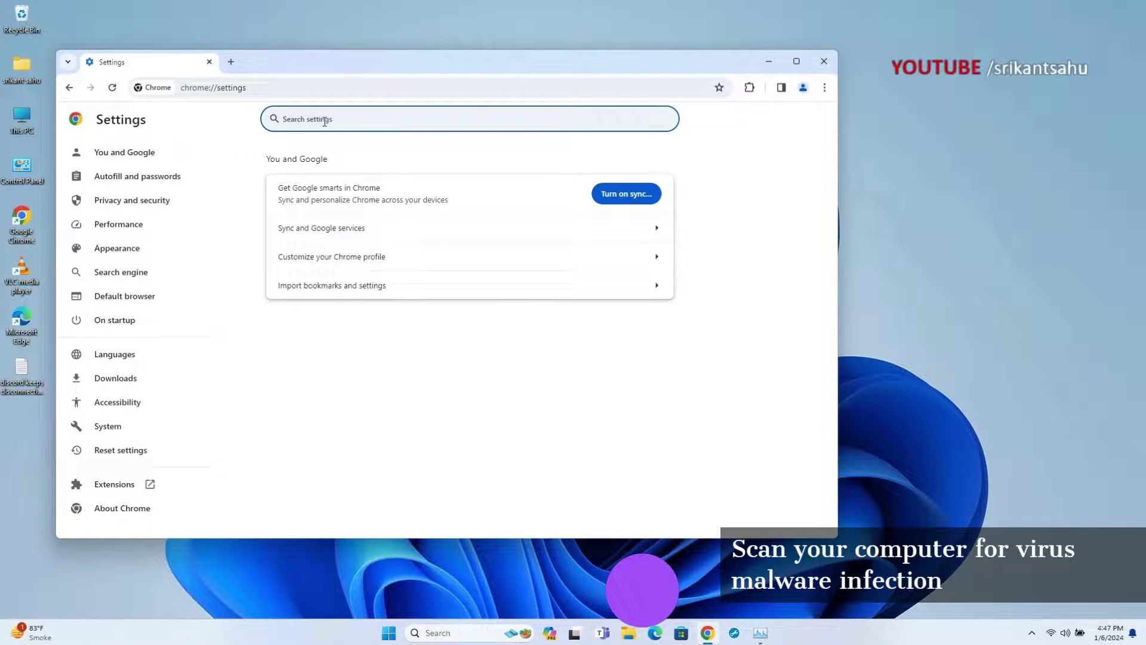
pyautogui.write('safe')
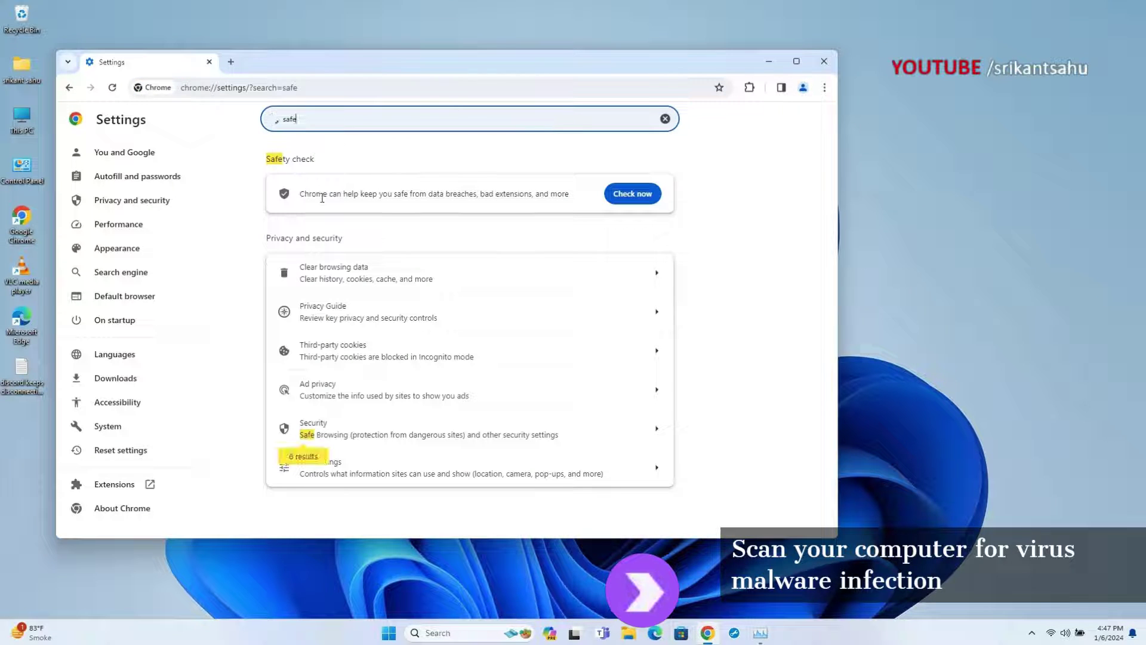
pyautogui.moveTo(312, 193); pyautogui.dragTo(602, 206)
pyautogui.click(633, 194)
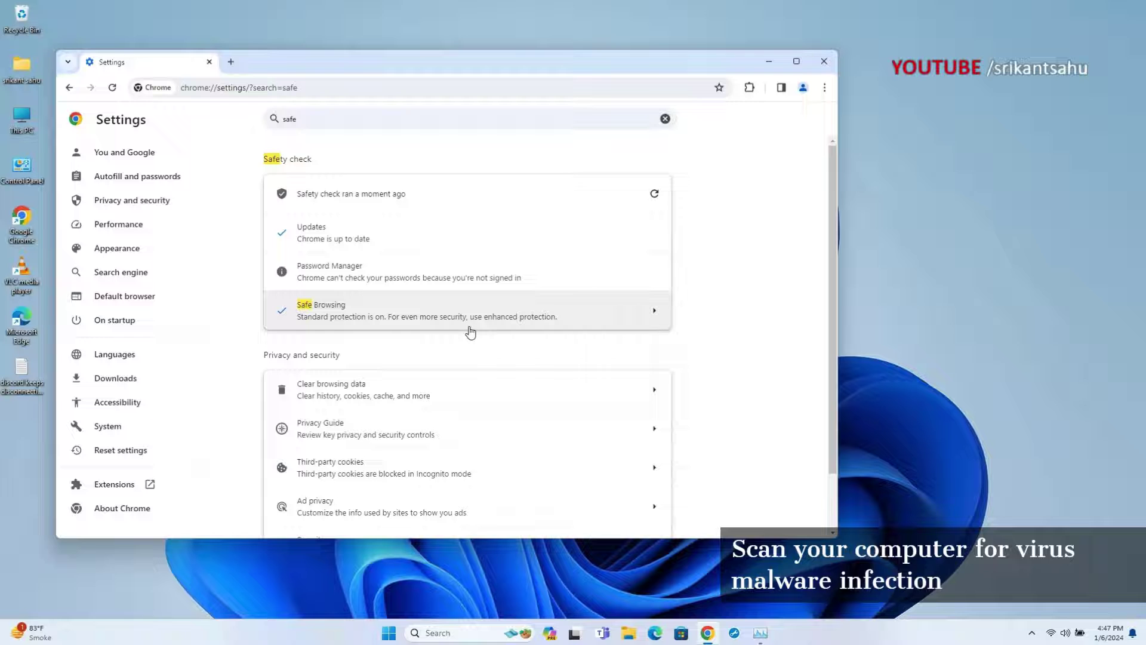
pyautogui.scroll(-1, 471, 332)
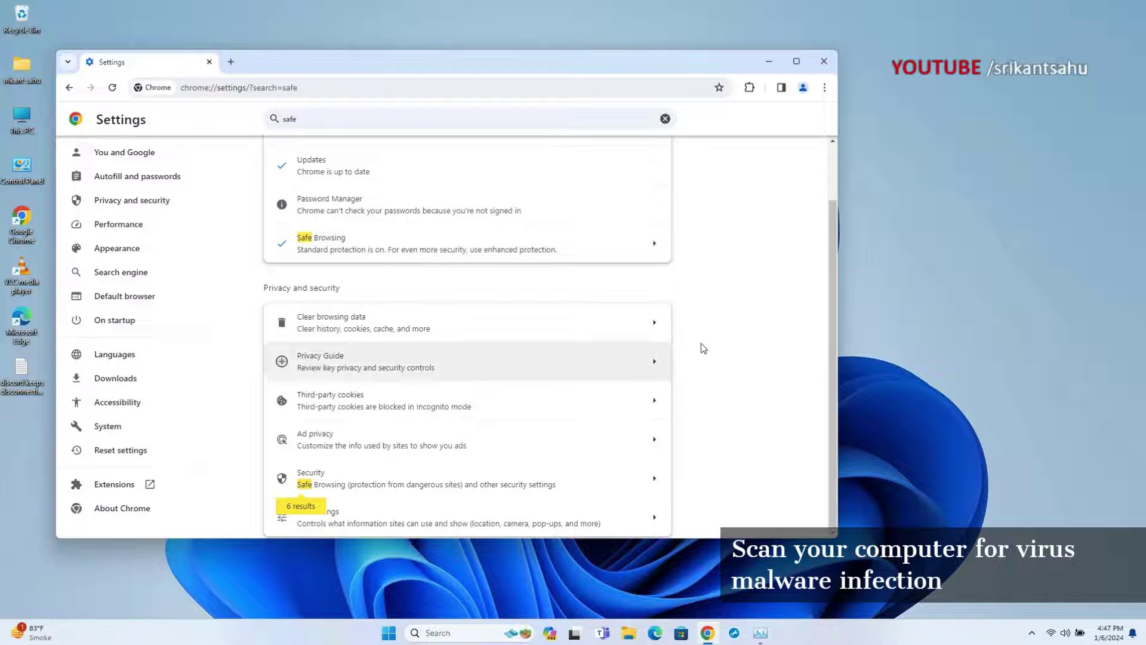
pyautogui.scroll(1, 716, 327)
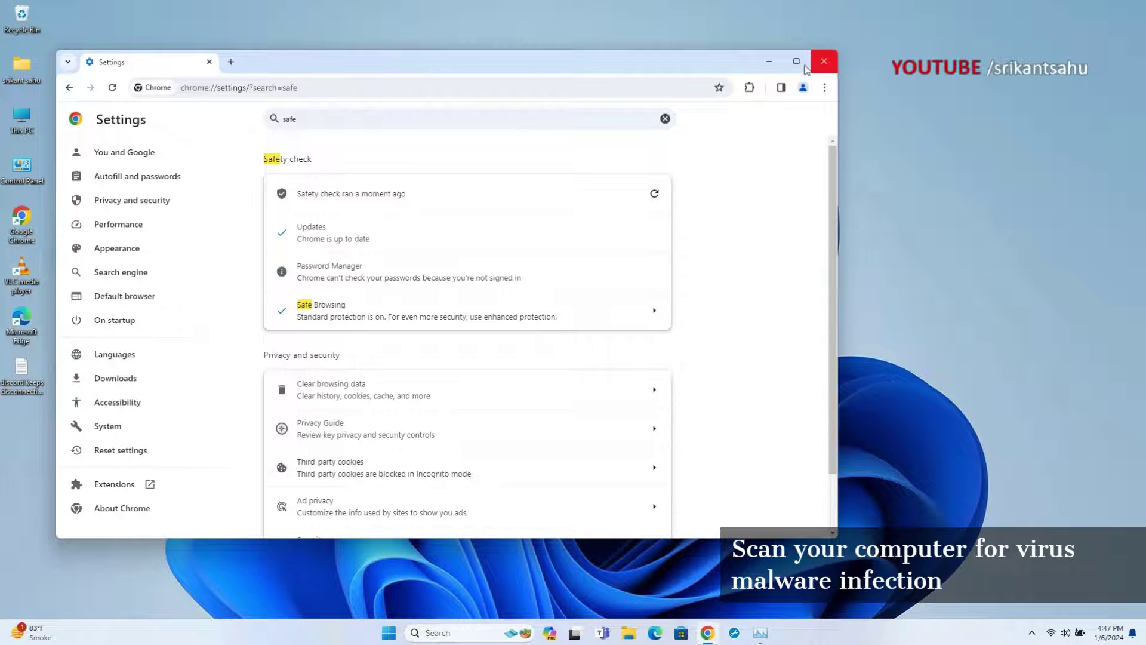
pyautogui.click(769, 61)
# Run a Quick scan from Windows Security's Virus & threat protection scan options.
pyautogui.click(461, 635)
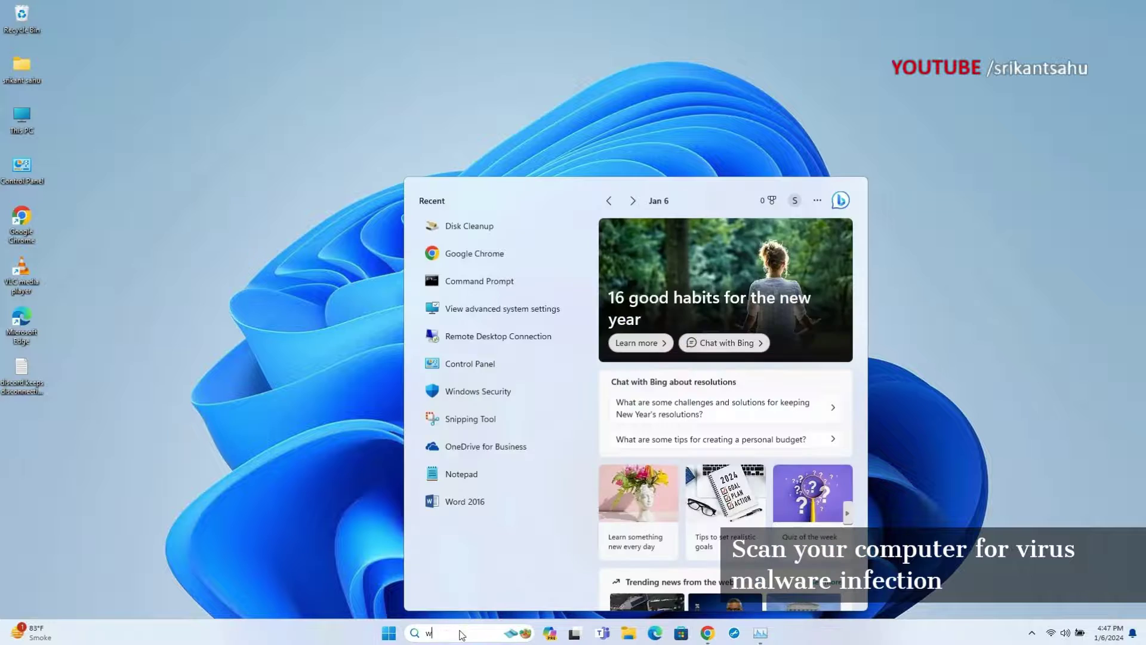
pyautogui.write('windows')
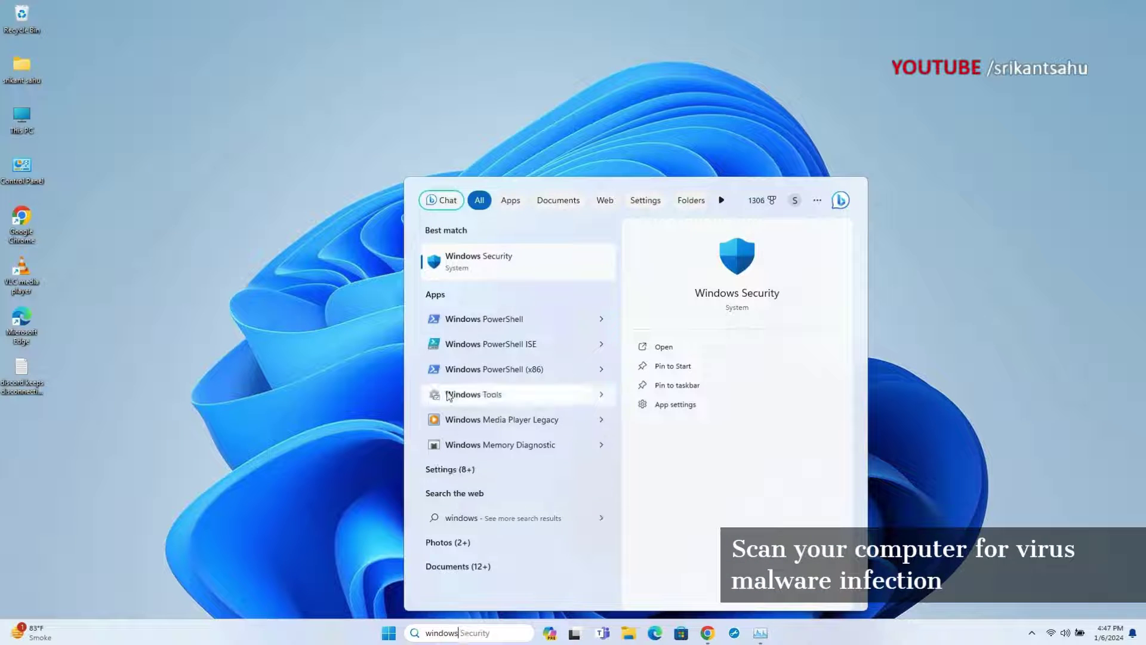
pyautogui.click(524, 256)
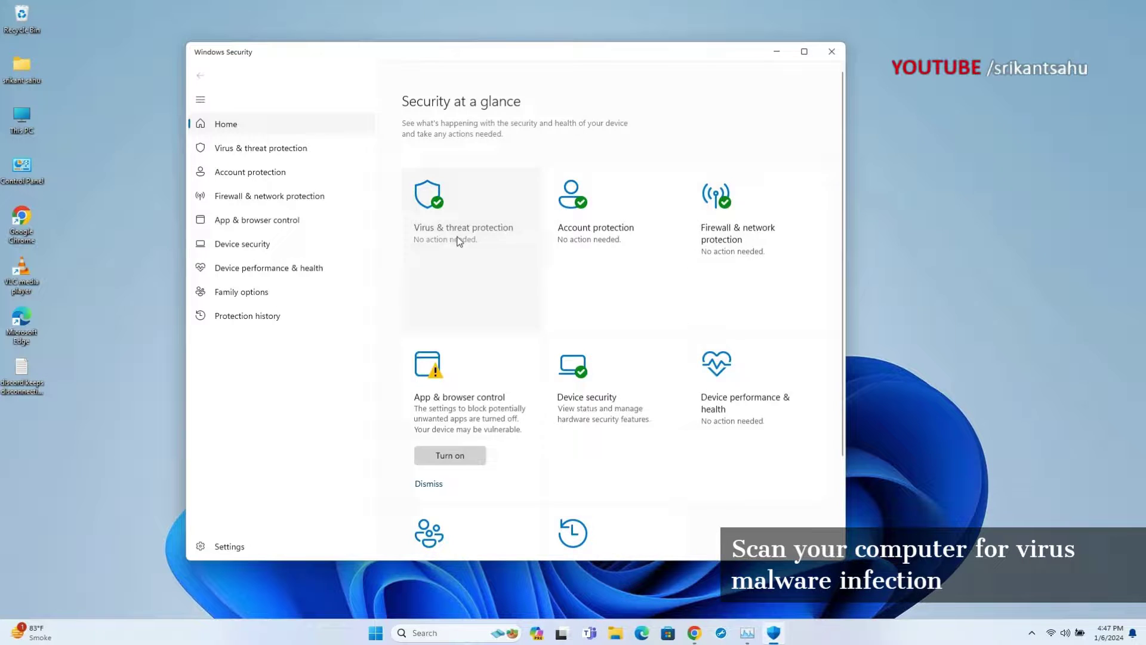
pyautogui.click(459, 241)
pyautogui.click(434, 281)
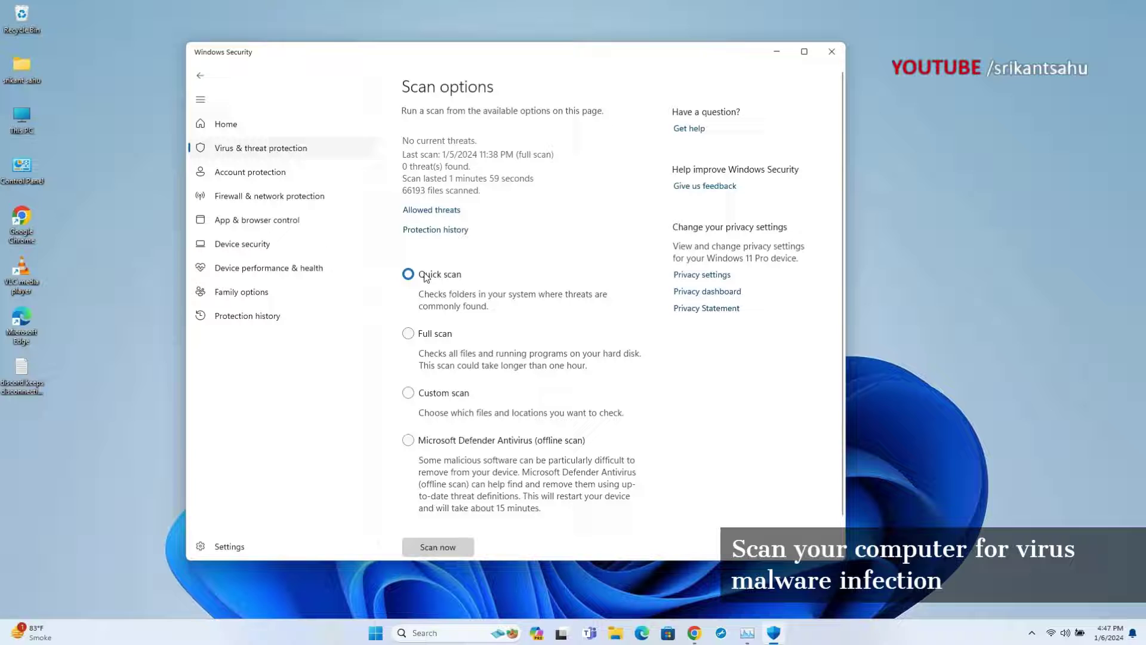
pyautogui.click(410, 336)
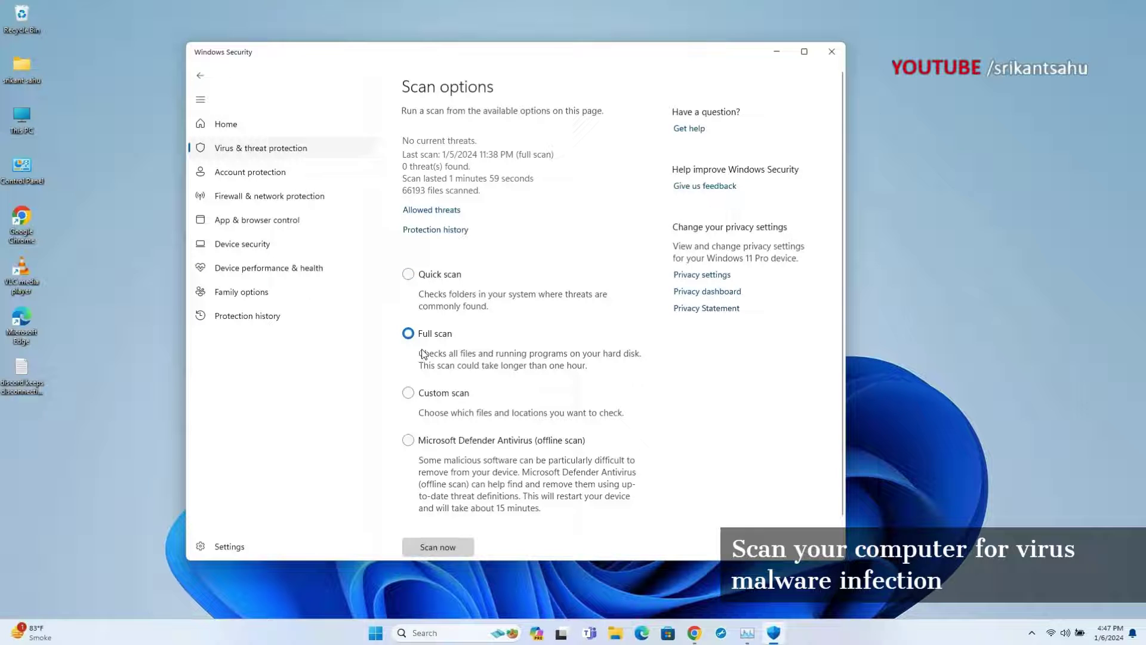
pyautogui.click(408, 274)
pyautogui.click(442, 547)
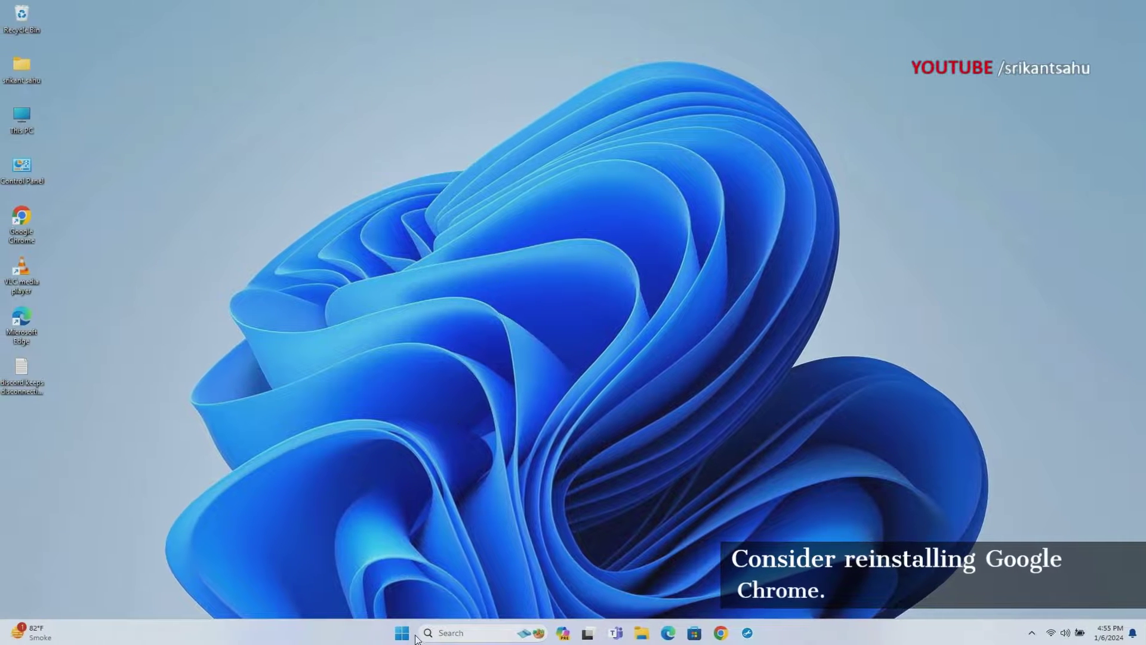
# Go to Settings > Apps > Installed apps and maximize the Settings window.
pyautogui.rightClick(404, 637)
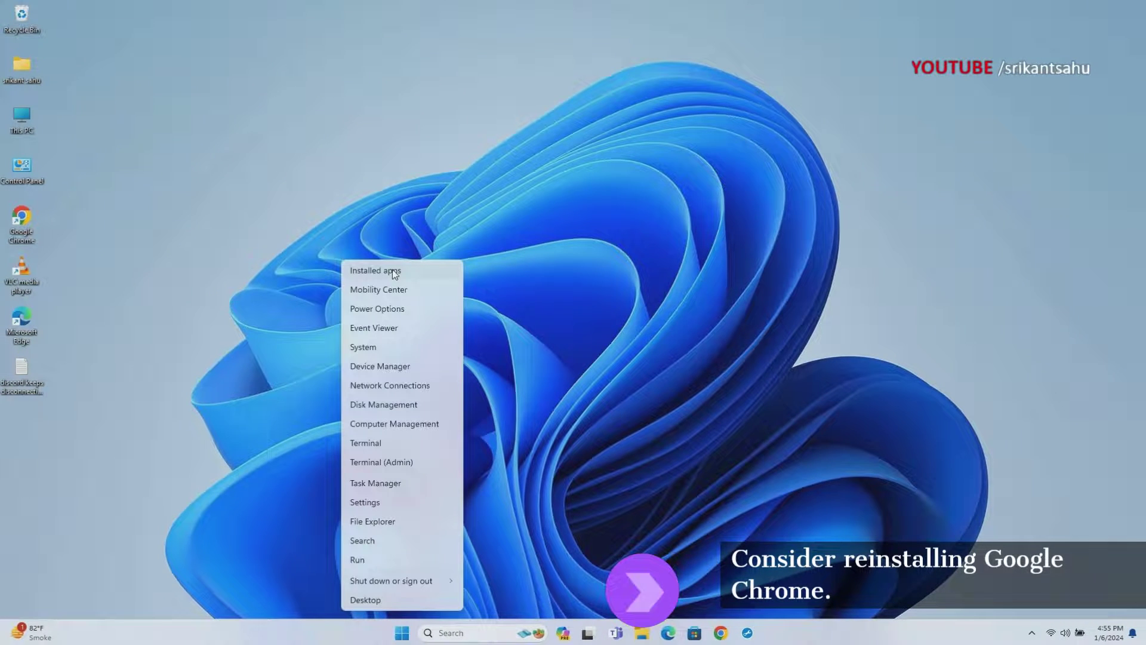
pyautogui.press('Escape')
pyautogui.click(402, 633)
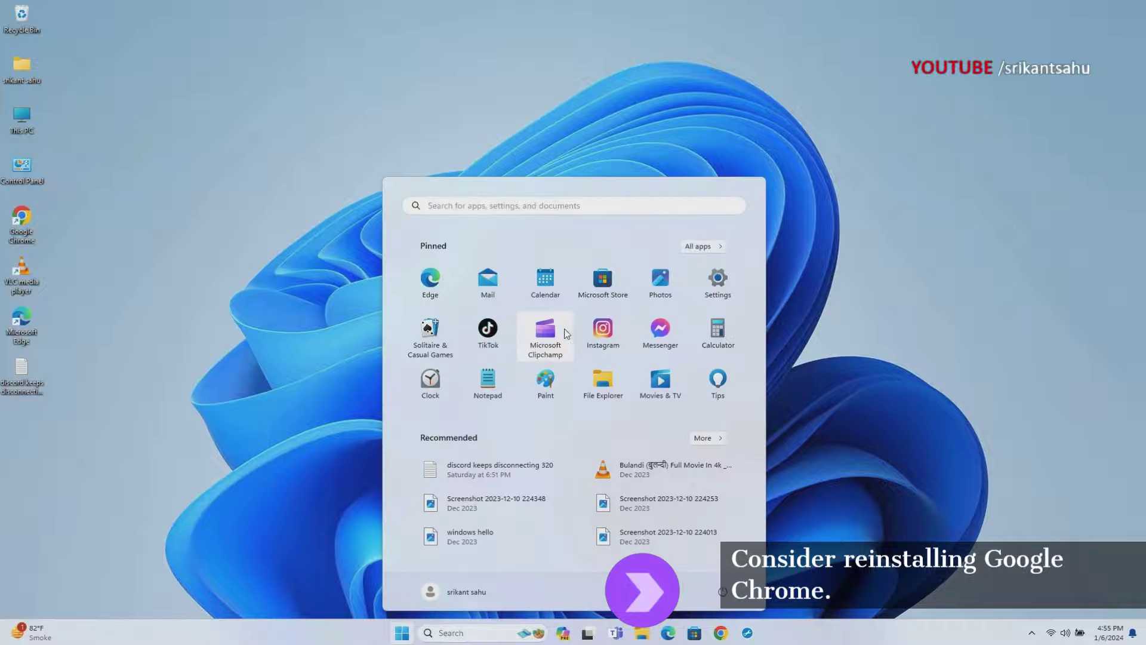
pyautogui.click(719, 280)
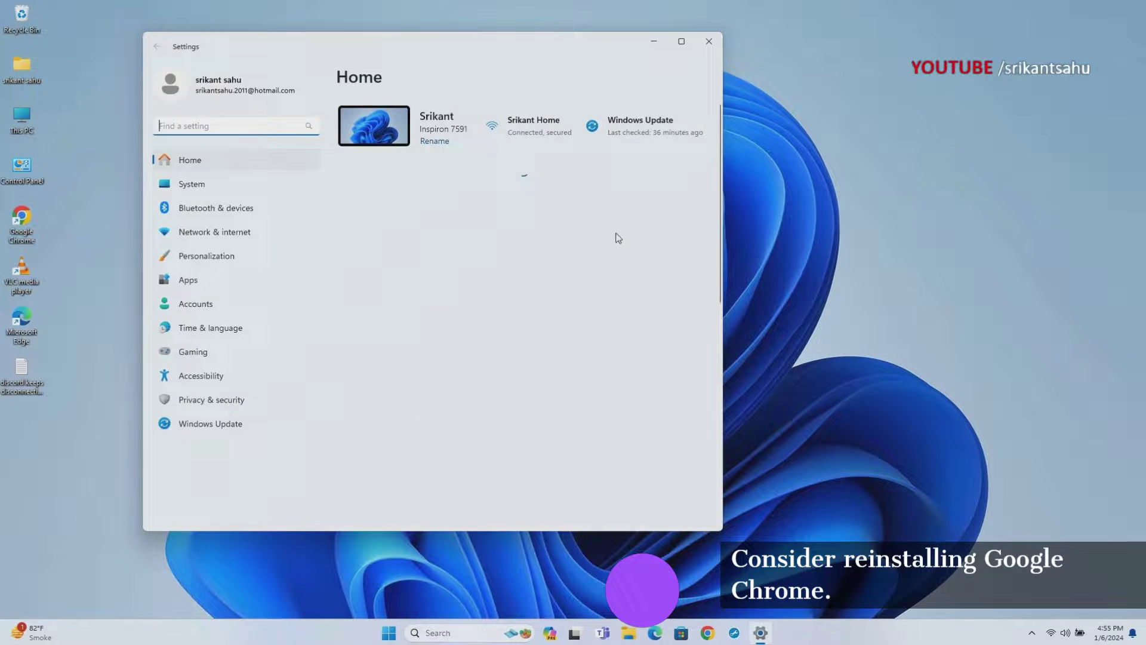
pyautogui.click(232, 288)
pyautogui.click(419, 125)
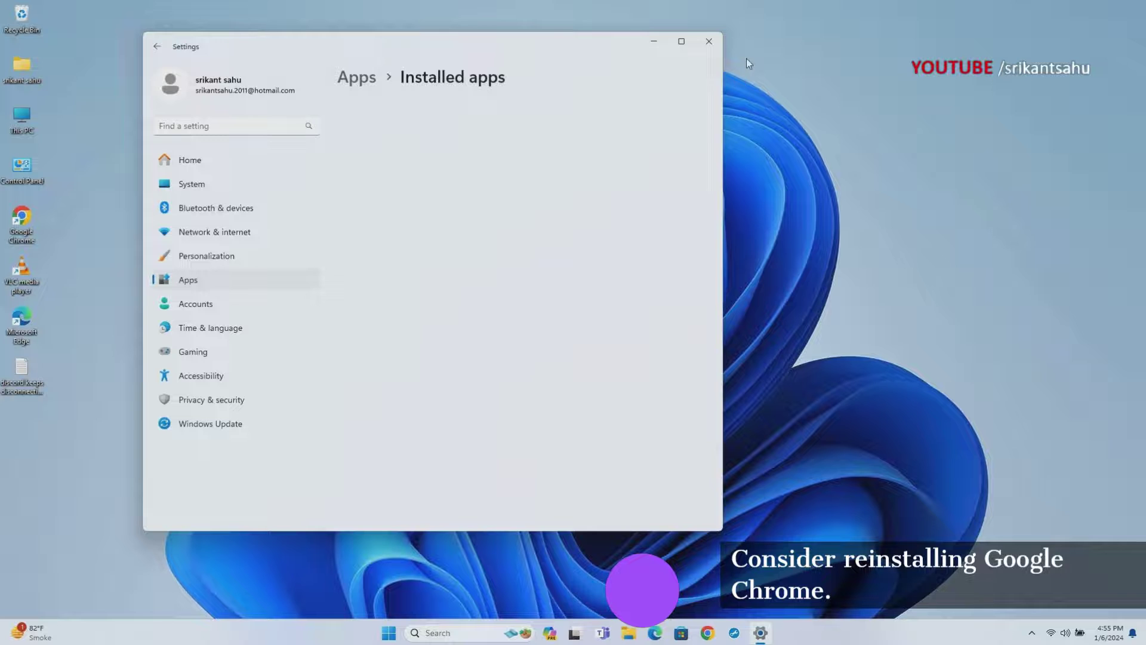
pyautogui.click(685, 42)
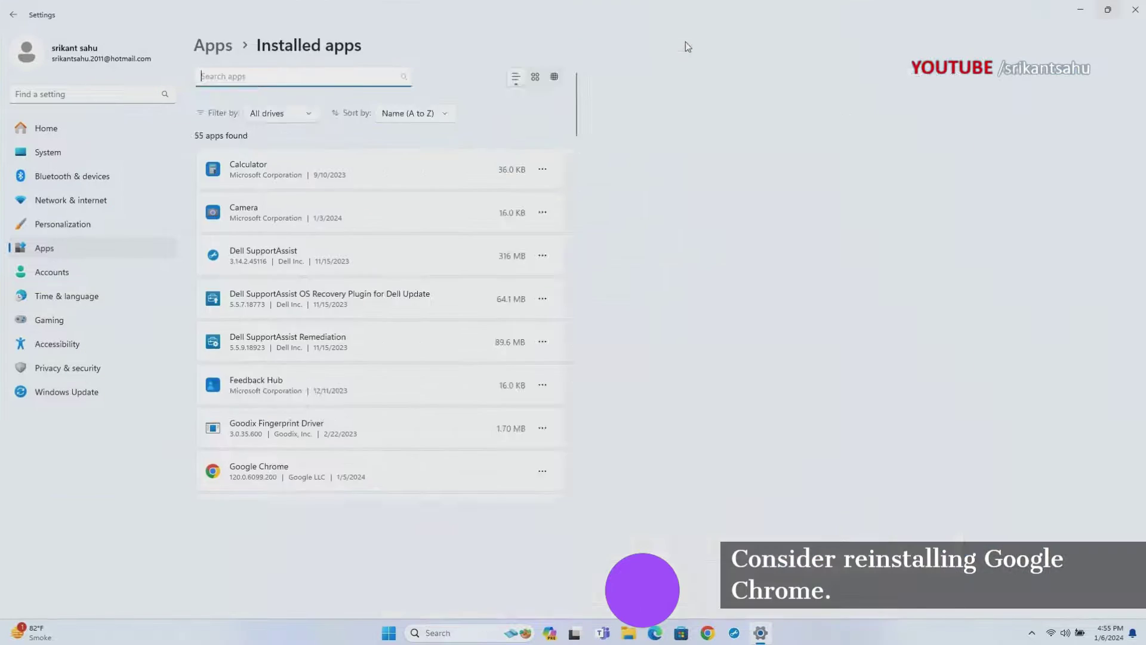
# Uninstall Google Chrome from the installed apps list, confirming the admin prompt.
pyautogui.click(941, 455)
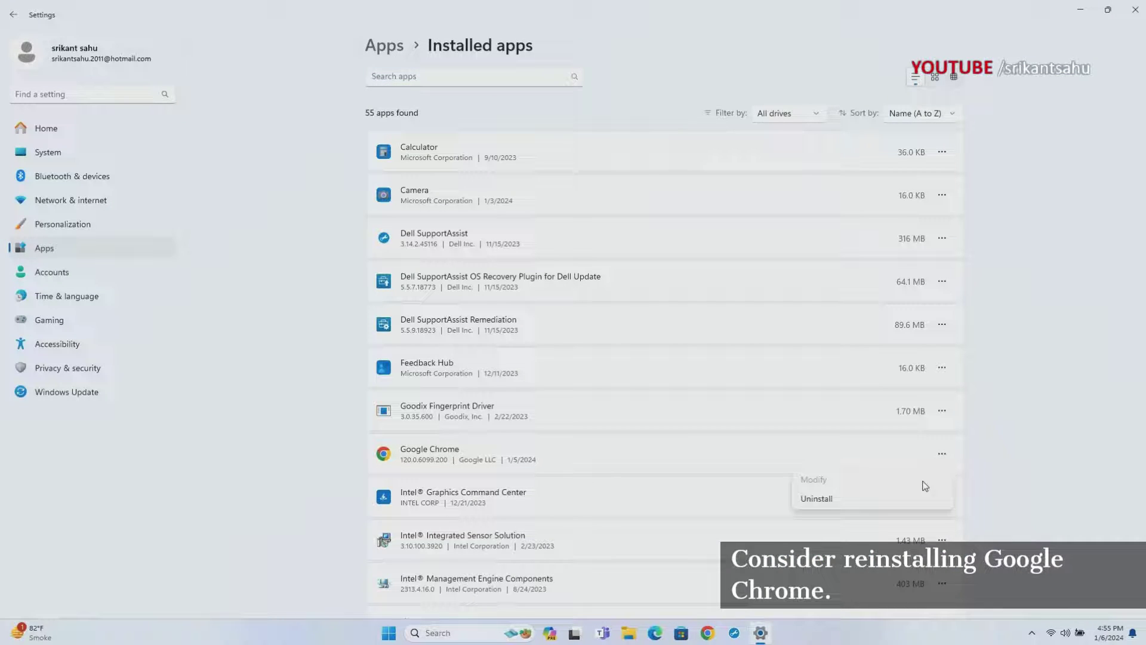
pyautogui.click(819, 499)
pyautogui.click(926, 528)
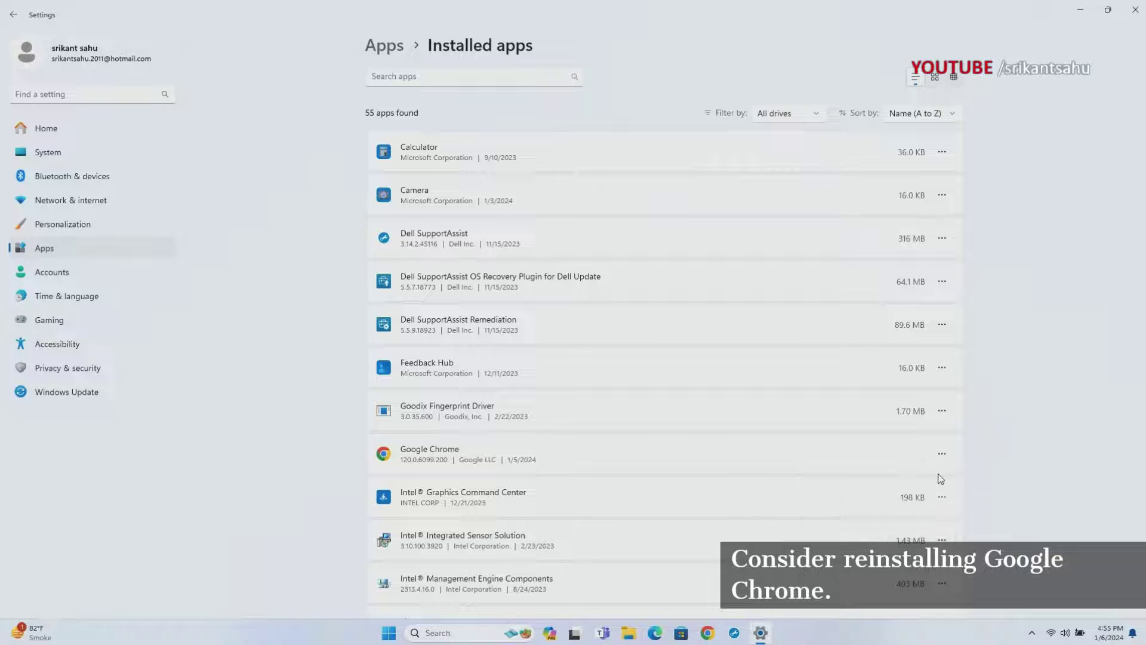
pyautogui.click(528, 423)
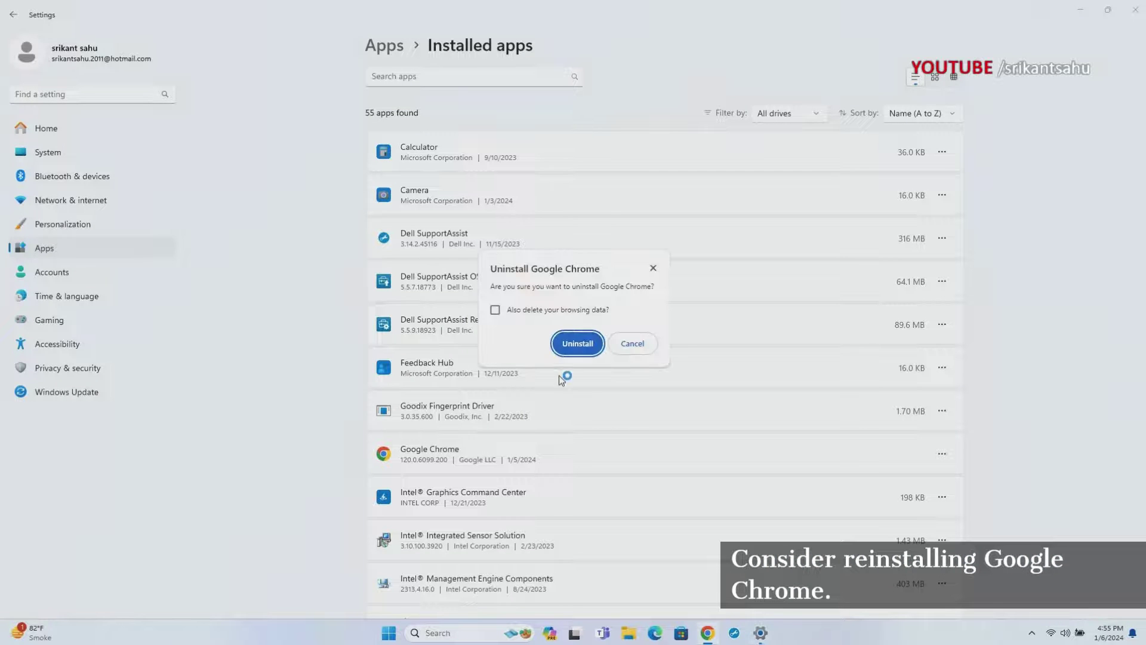
pyautogui.click(577, 344)
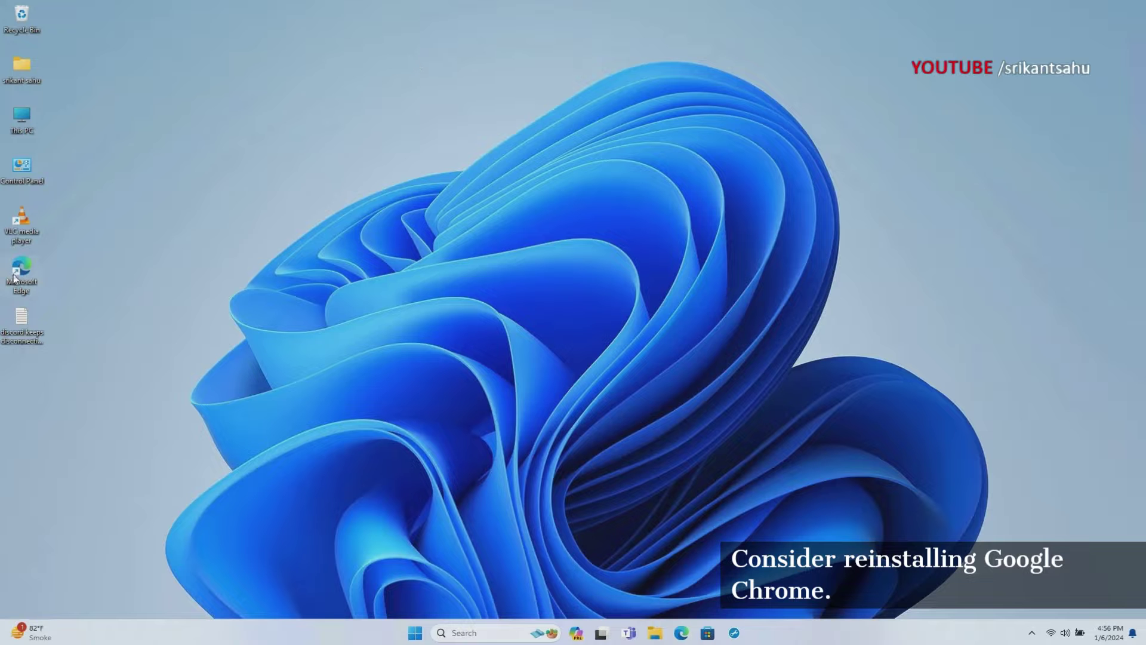
# In Microsoft Edge, search 'chrome download' and open the Google Chrome result.
pyautogui.doubleClick(18, 272)
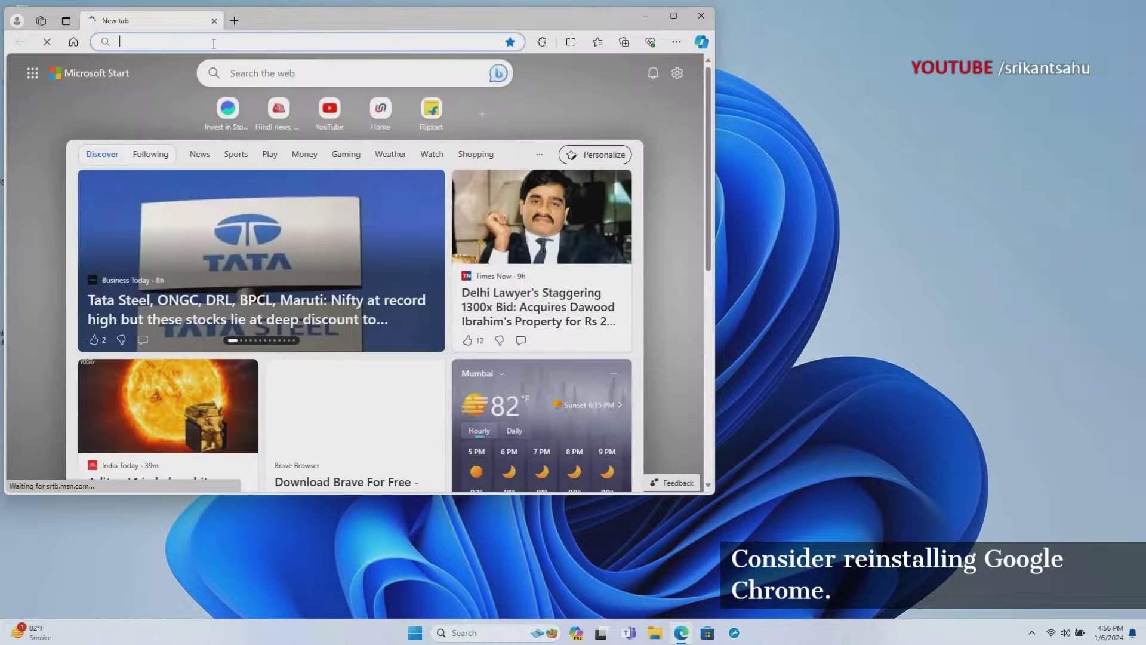
pyautogui.click(213, 42)
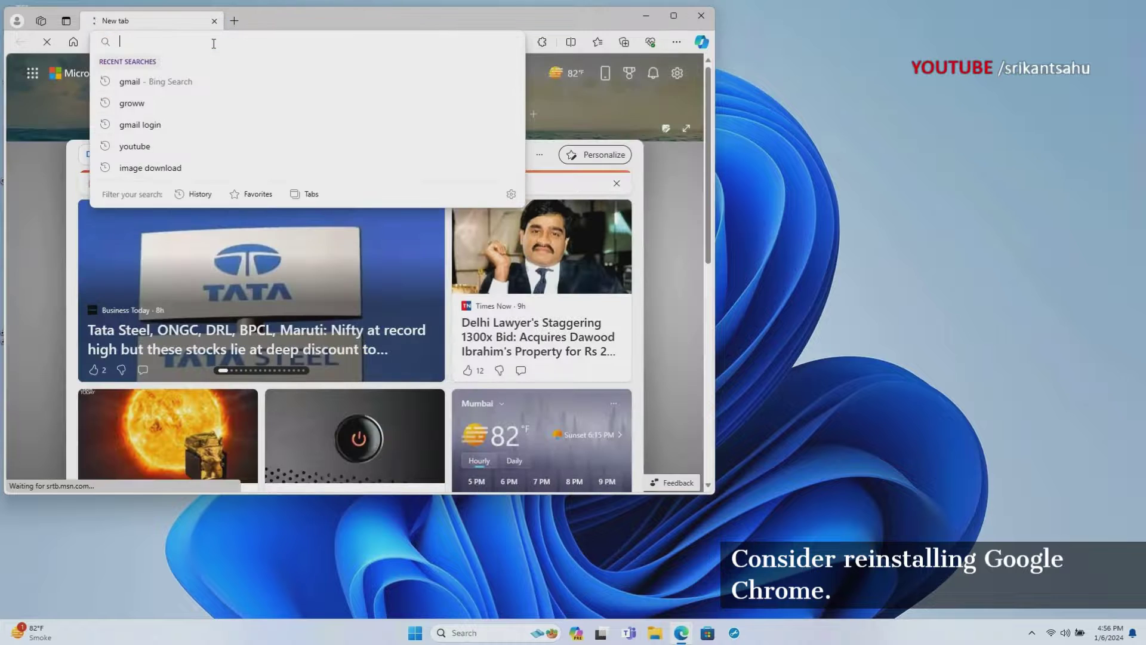
pyautogui.write('chrome download')
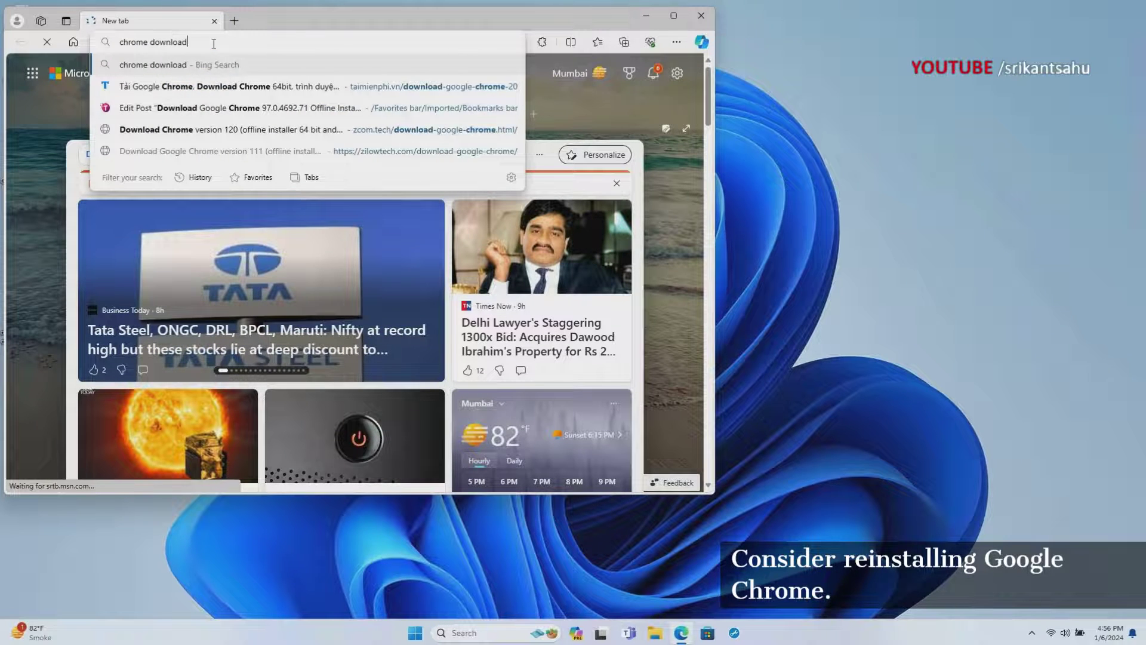
pyautogui.press('Return')
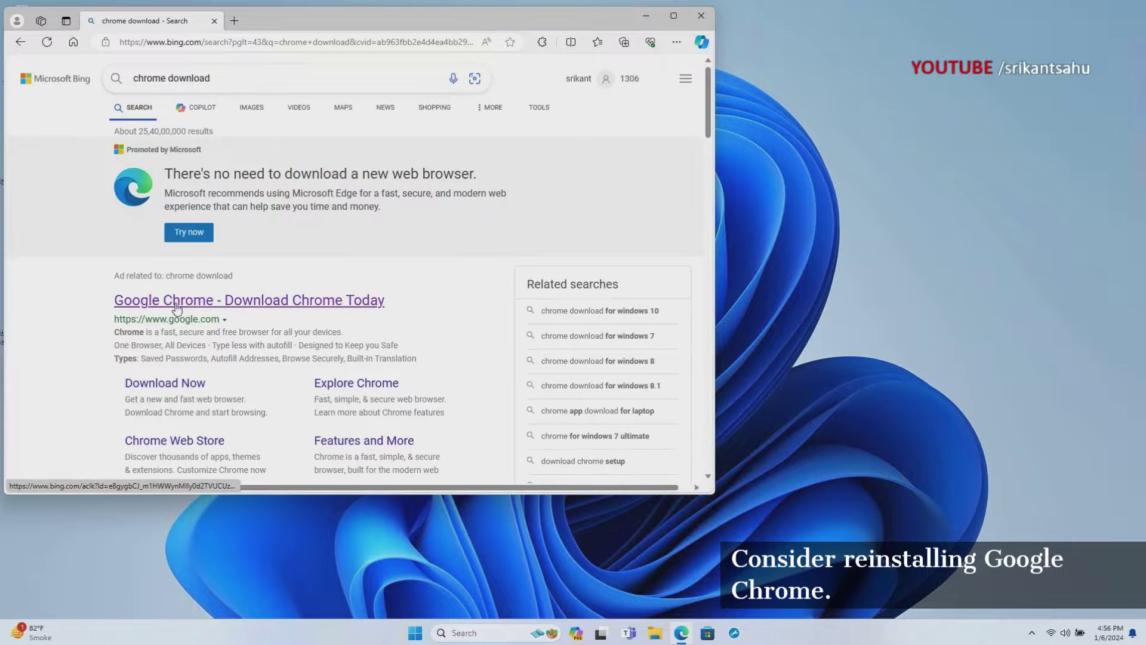
pyautogui.click(185, 298)
# Download the Chrome installer and run ChromeSetup.exe.
pyautogui.click(214, 21)
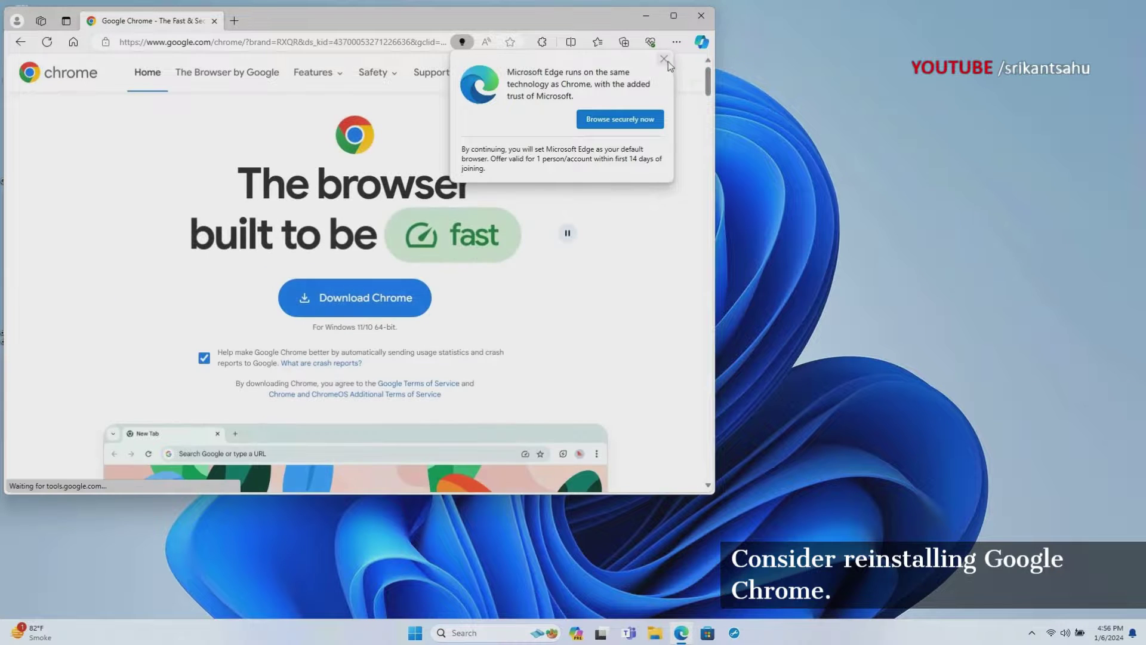
pyautogui.click(664, 58)
pyautogui.click(356, 309)
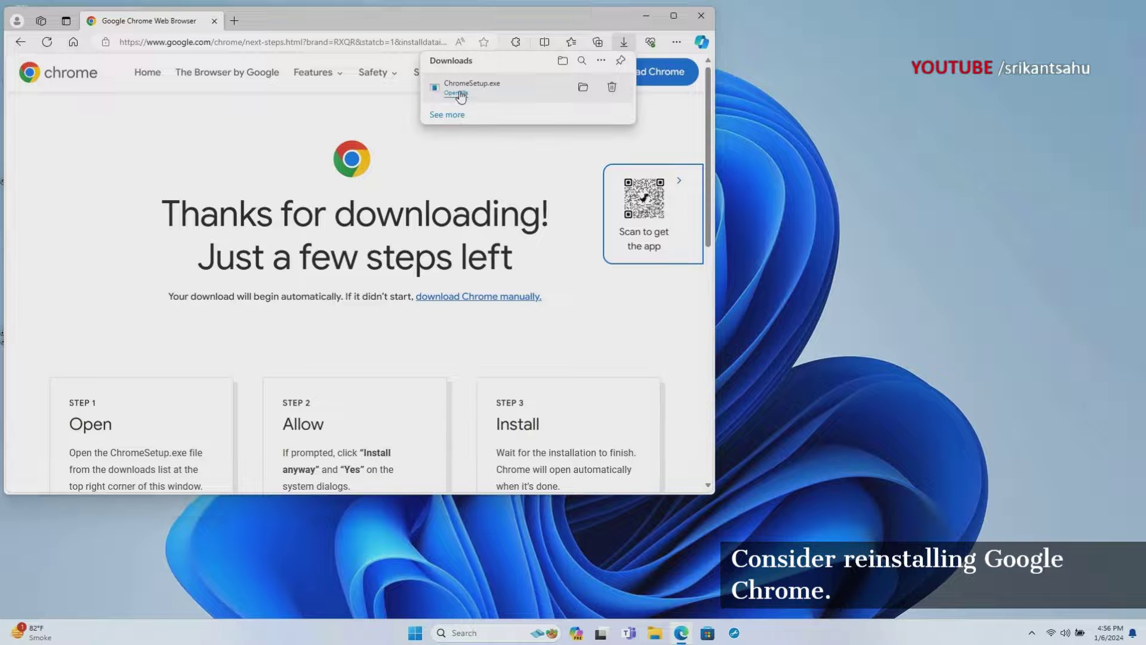
pyautogui.click(457, 94)
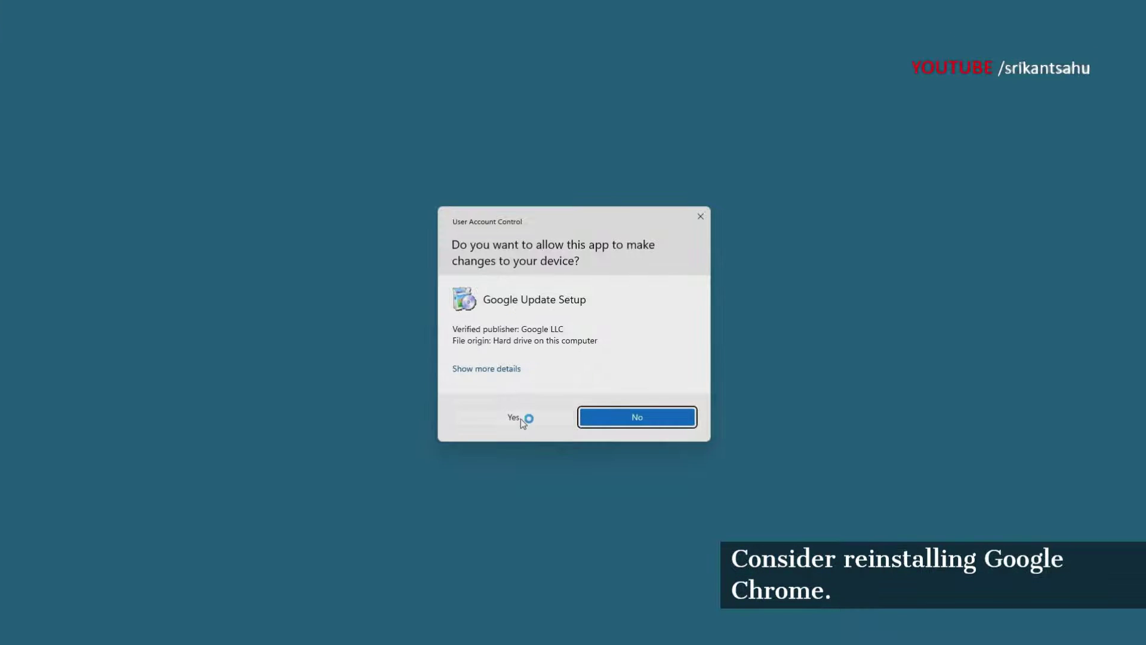
# Approve Google Update Setup's admin prompt so Chrome installs.
pyautogui.click(516, 418)
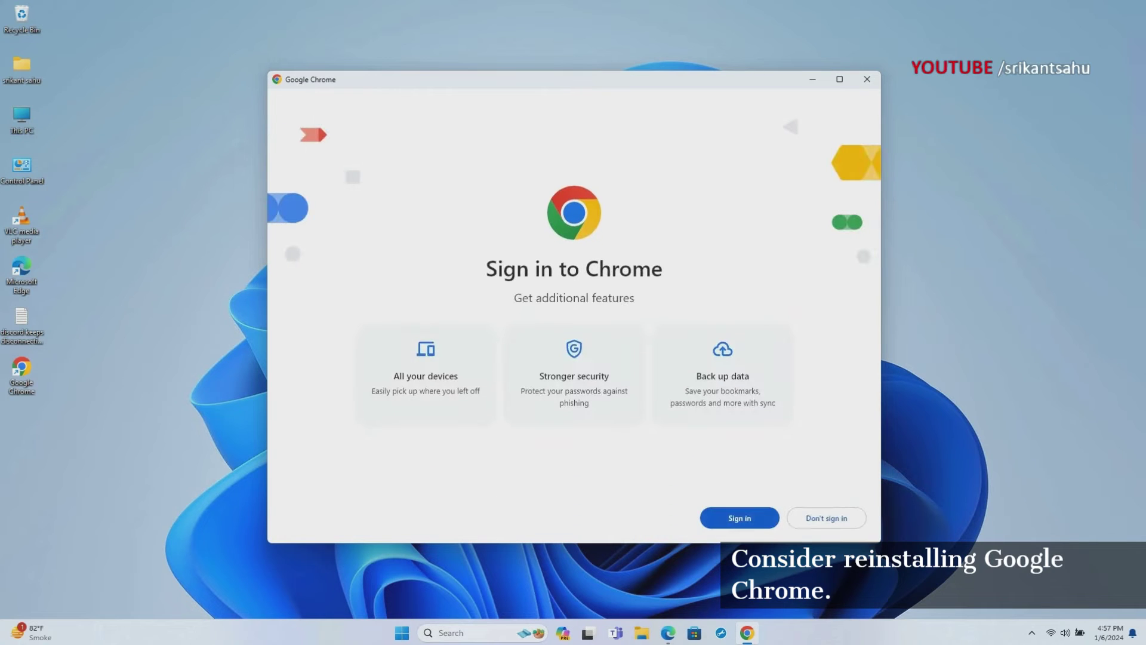
# Choose Don't sign in, then dismiss the Enhanced ad privacy notice with Got it.
pyautogui.click(826, 519)
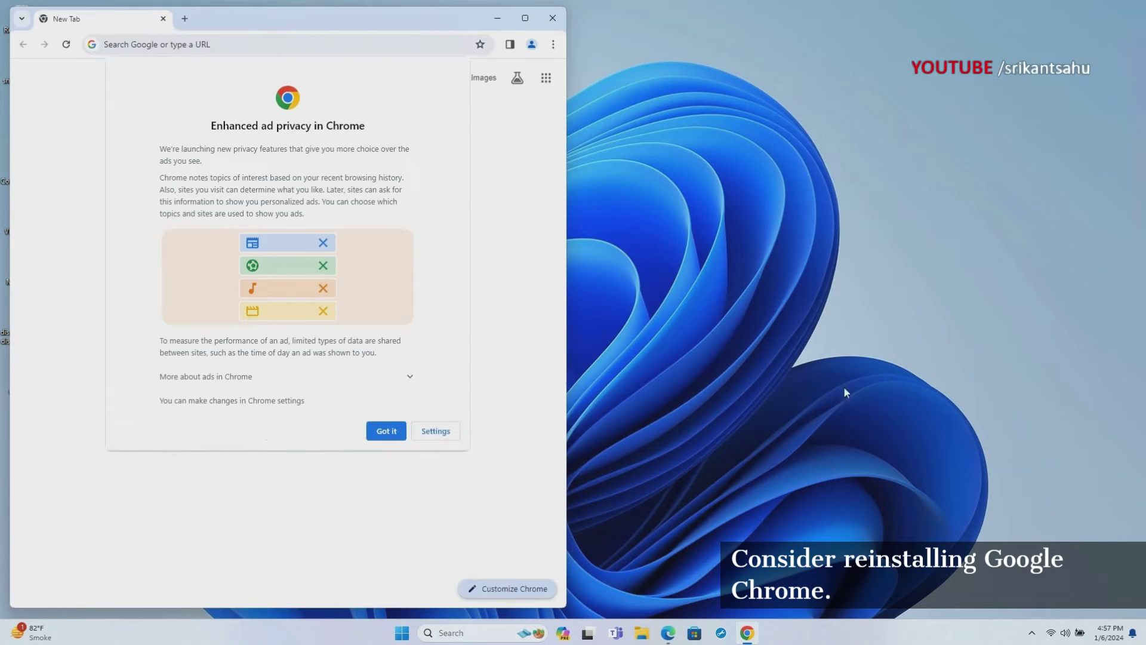
pyautogui.click(393, 435)
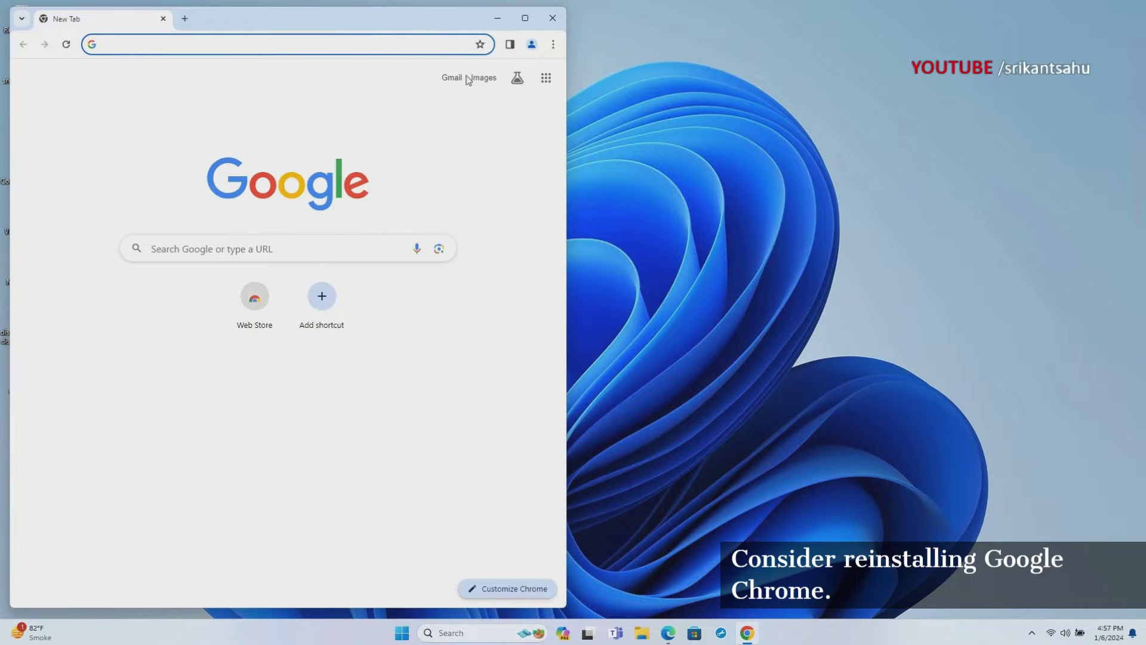